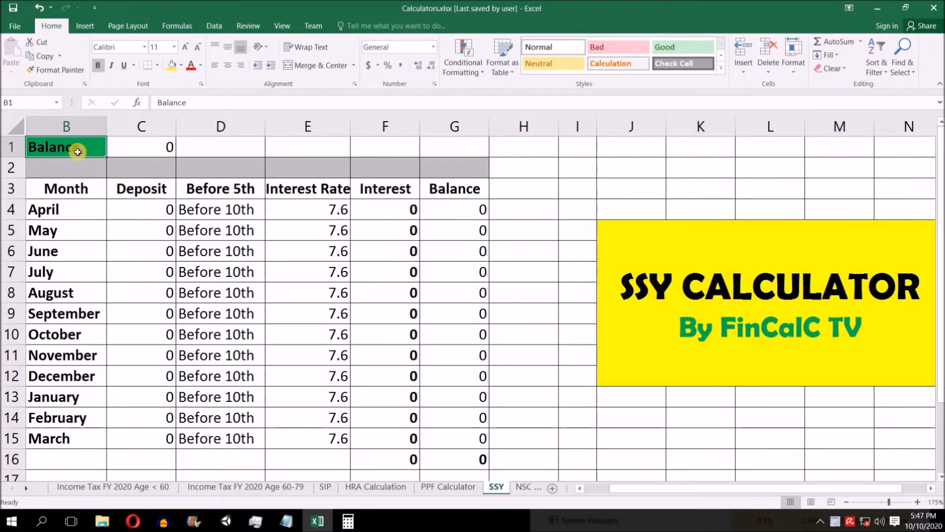
# - Review the SSY sheet's opening balance cell, the month list and the monthly deposit cells
pyautogui.click(154, 146)
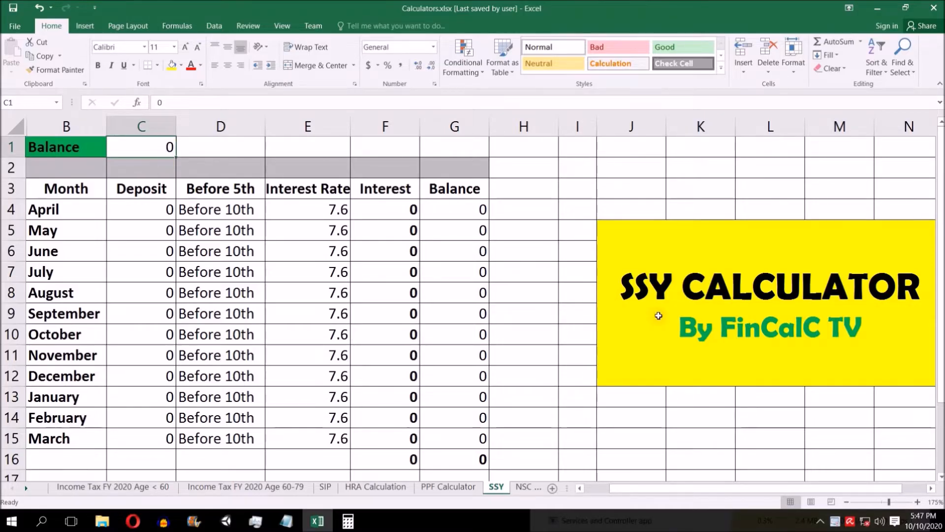
pyautogui.click(661, 288)
pyautogui.click(159, 148)
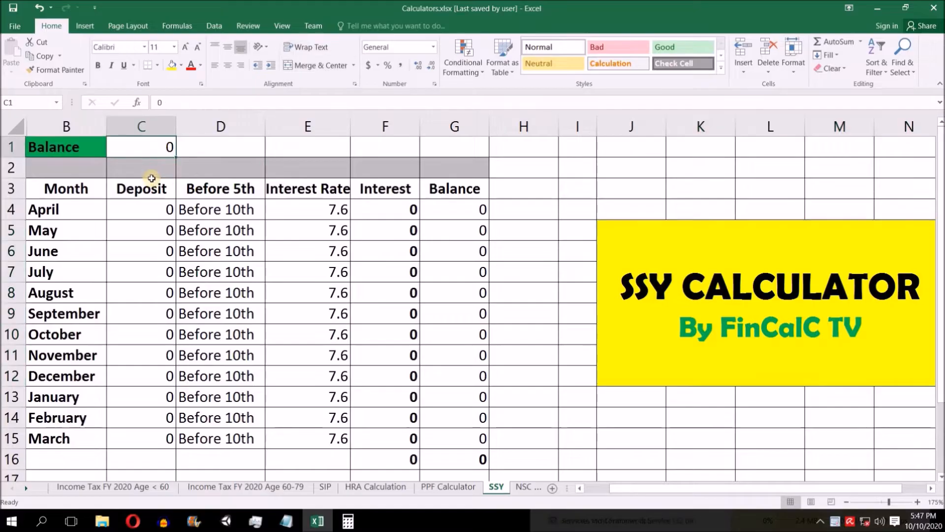
pyautogui.moveTo(161, 208); pyautogui.dragTo(155, 340)
pyautogui.moveTo(74, 188); pyautogui.dragTo(74, 435)
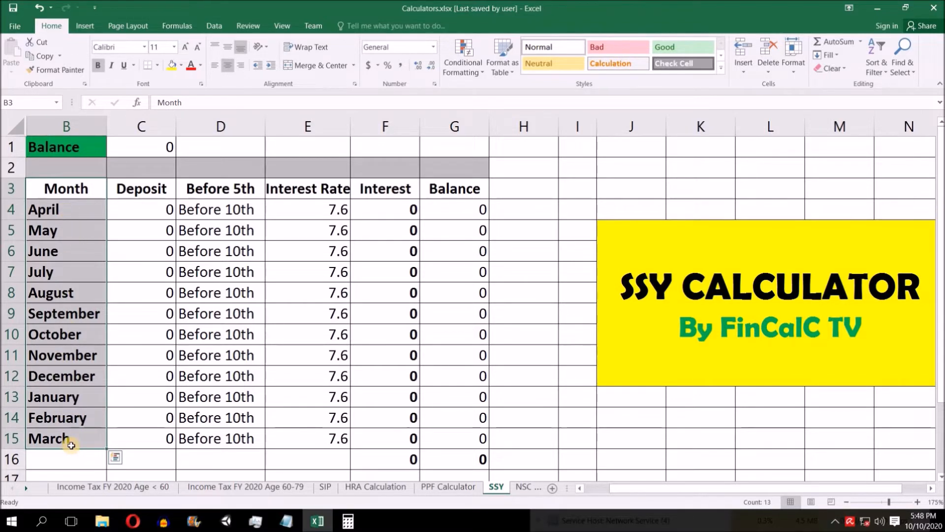
pyautogui.moveTo(161, 210); pyautogui.dragTo(143, 428)
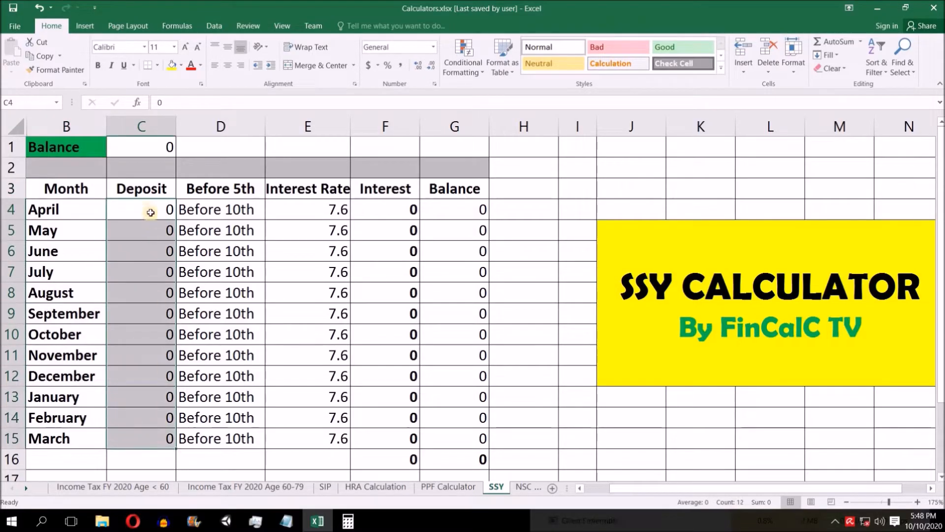
# - Change the column D header in cell D3 to "Before 10th"
pyautogui.click(224, 187)
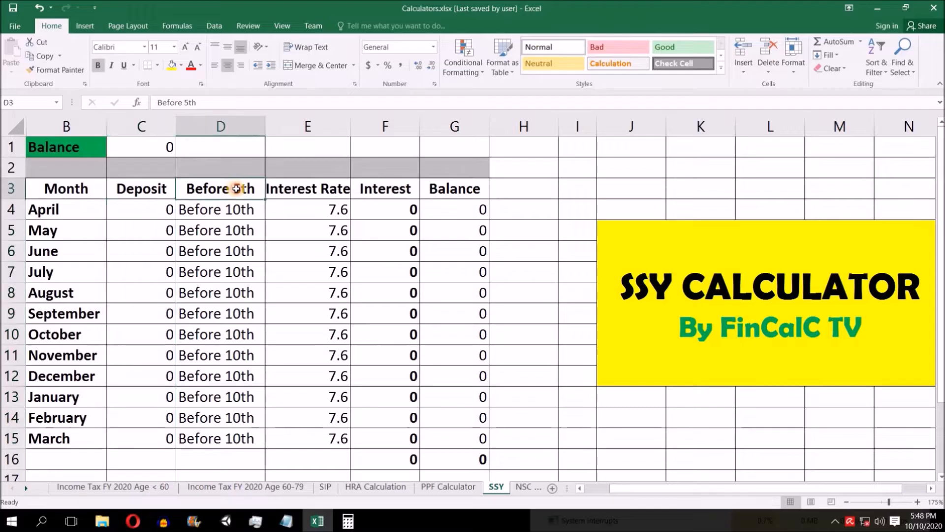
pyautogui.click(239, 210)
pyautogui.doubleClick(241, 187)
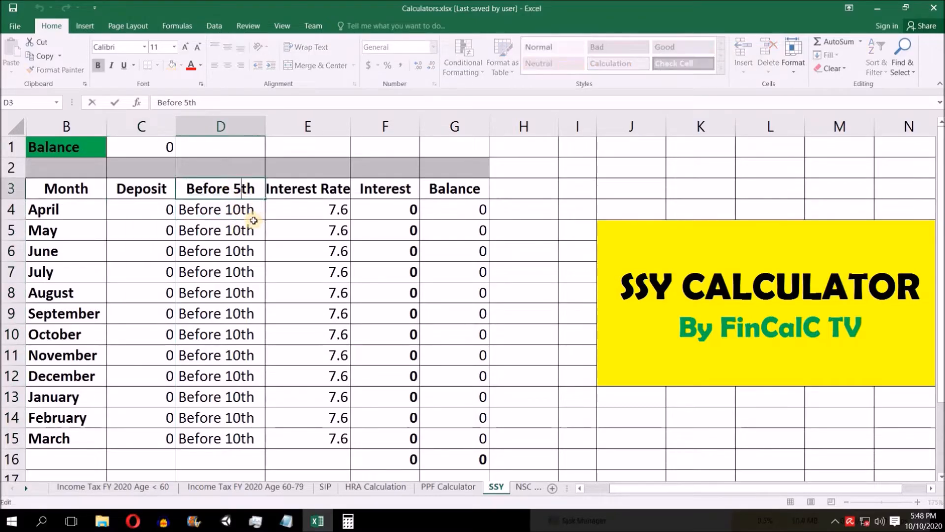
pyautogui.write('10')
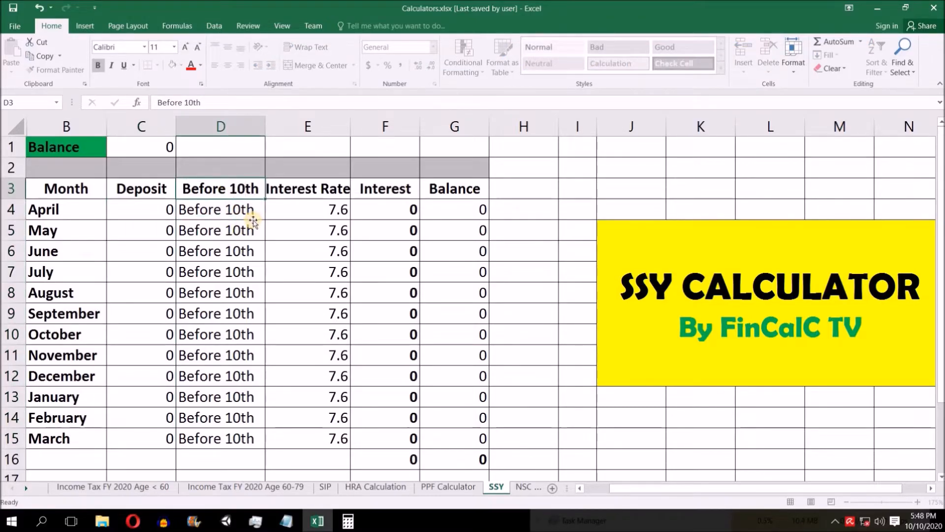
pyautogui.press('Return')
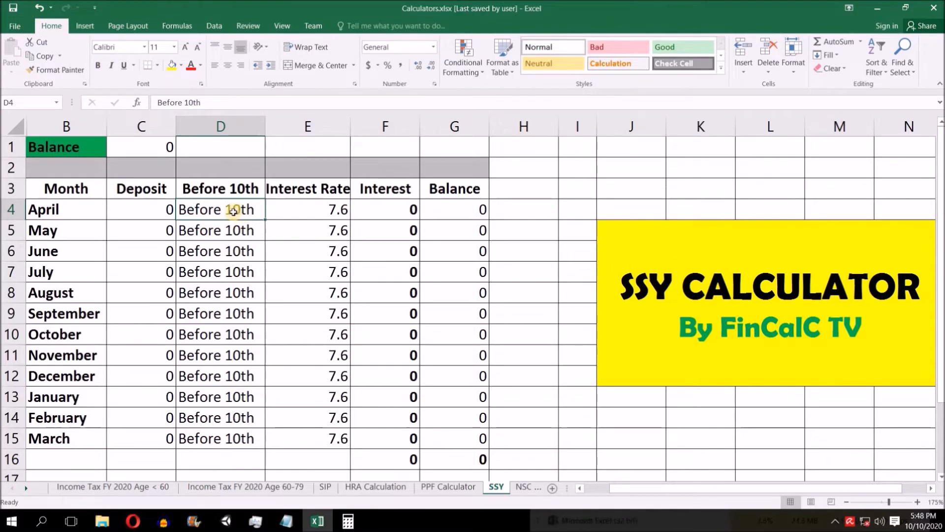
# - Examine the PPF Calculator sheet's April deposit, its "Before 5th" entry and the April and May interest formulas for comparison
pyautogui.click(445, 487)
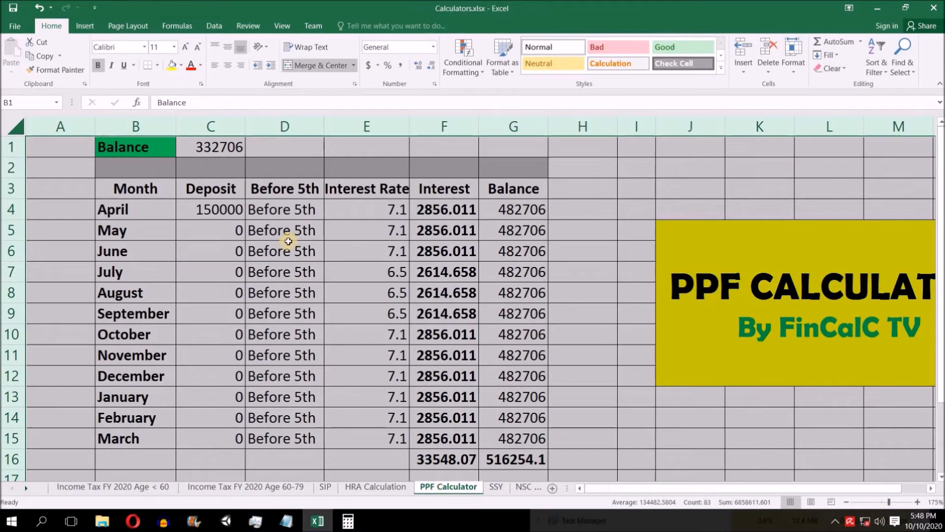
pyautogui.moveTo(601, 486); pyautogui.dragTo(626, 485)
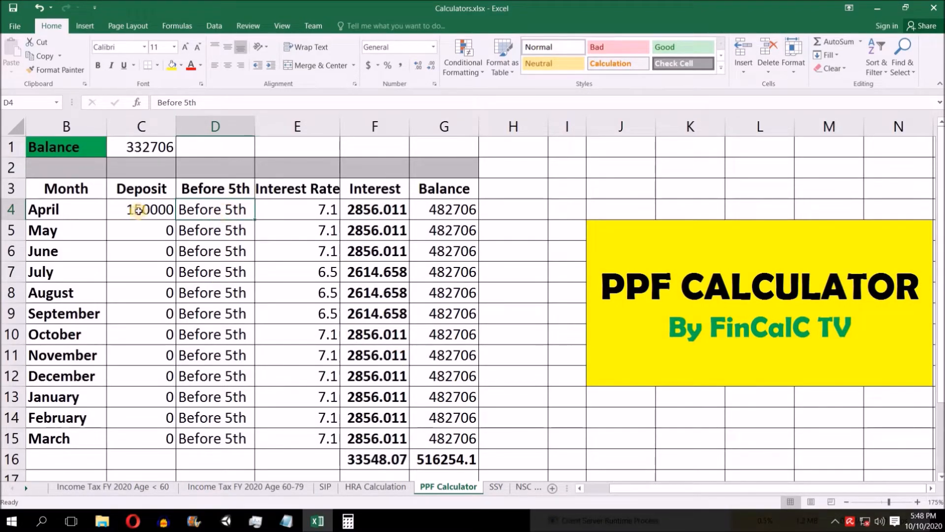
pyautogui.moveTo(132, 209); pyautogui.dragTo(186, 208)
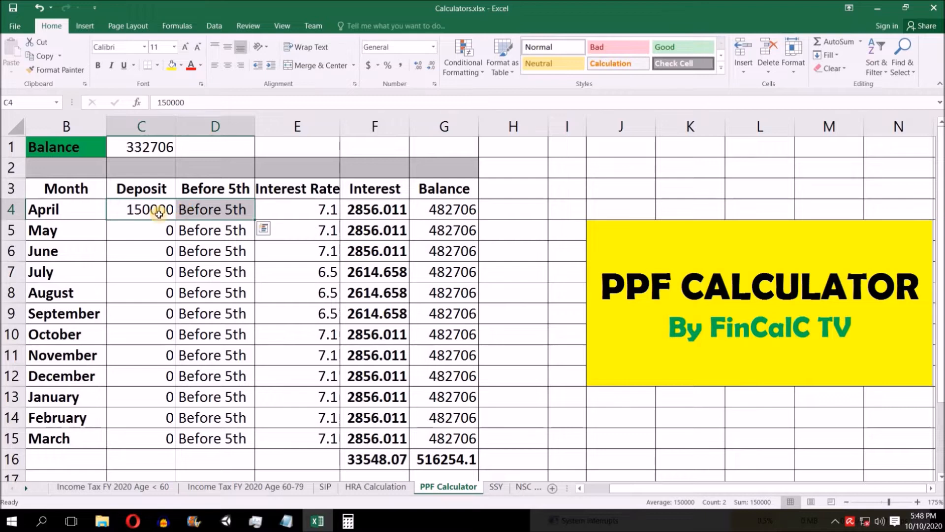
pyautogui.click(370, 211)
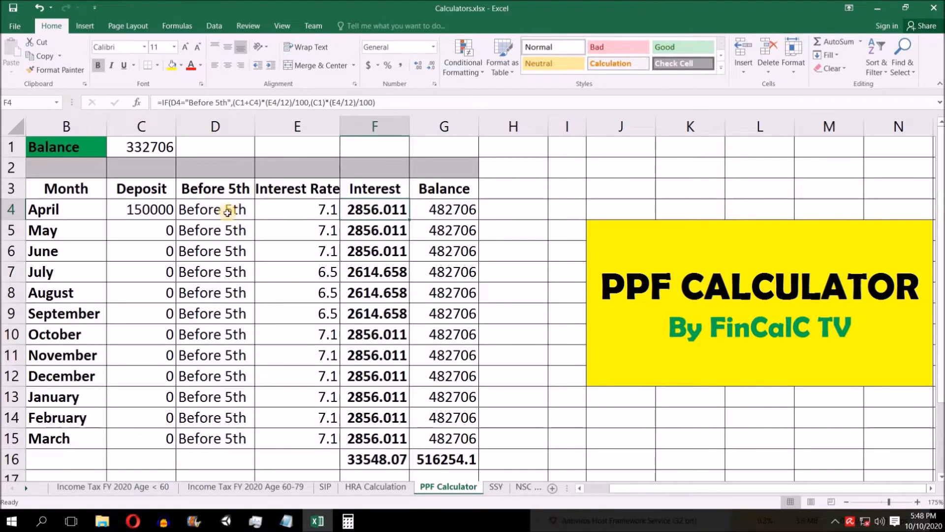
pyautogui.click(370, 233)
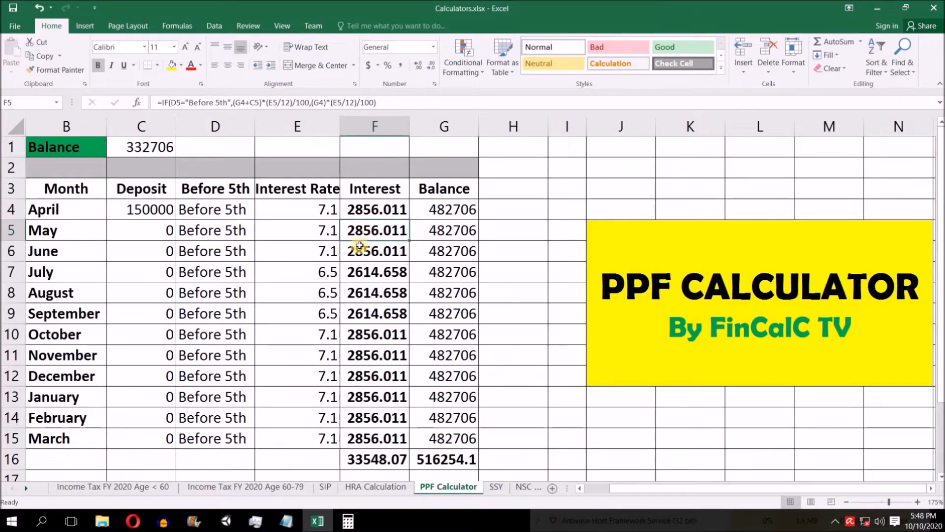
pyautogui.click(654, 294)
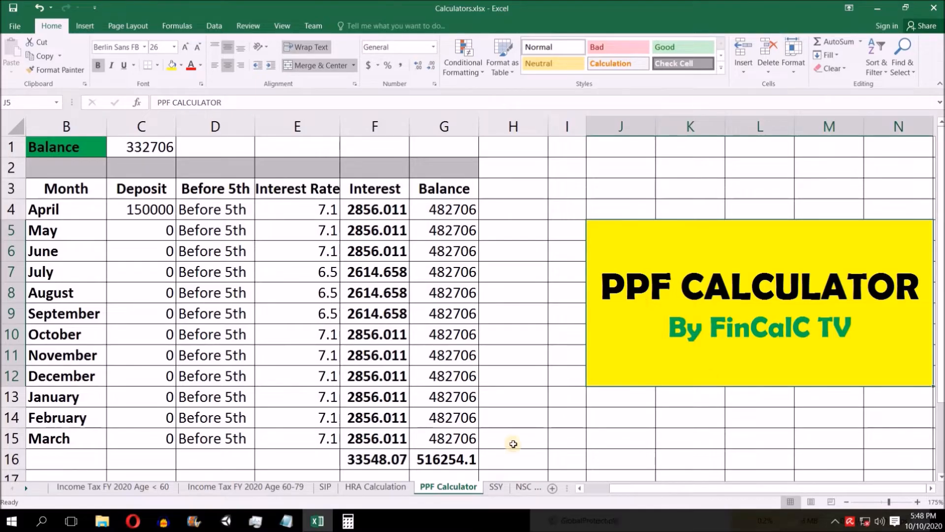
# - Return to the SSY sheet and examine its Before 10th, Interest Rate, Interest and Balance columns, including the April interest formula
pyautogui.click(498, 487)
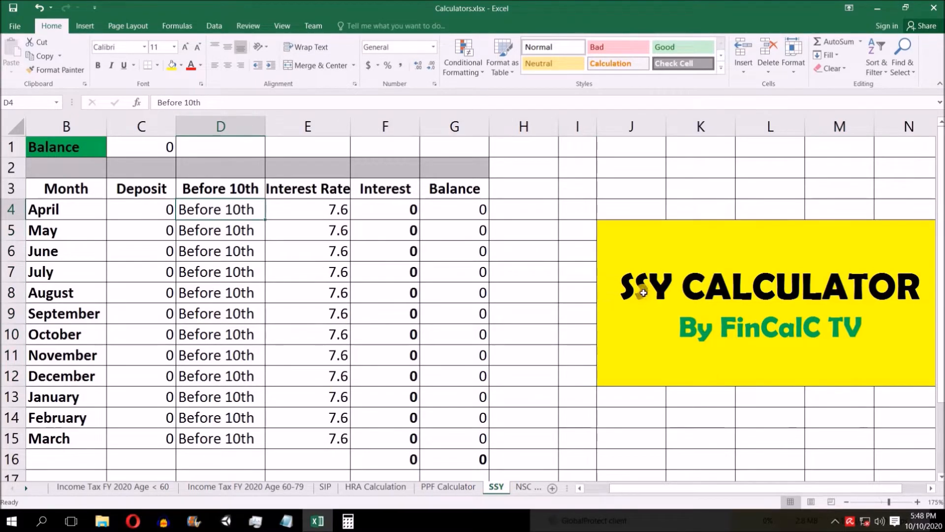
pyautogui.moveTo(242, 209); pyautogui.dragTo(235, 368)
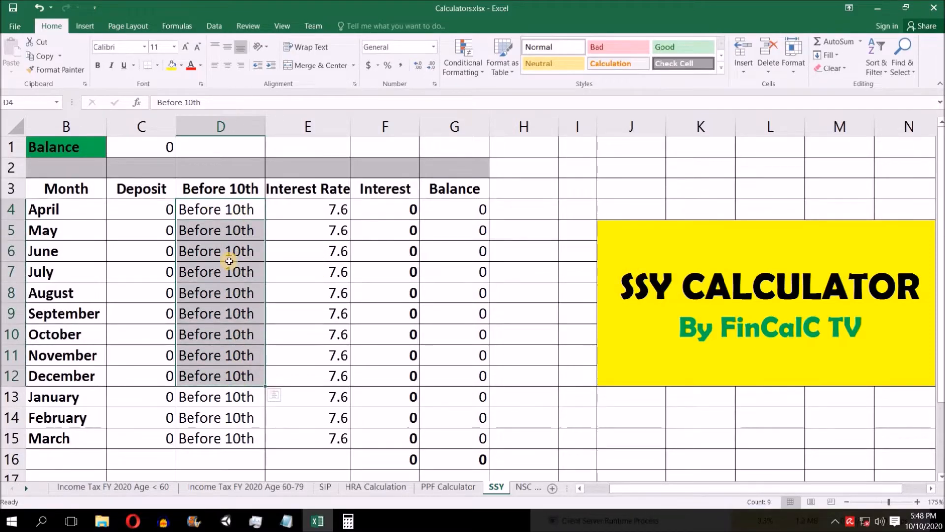
pyautogui.click(236, 212)
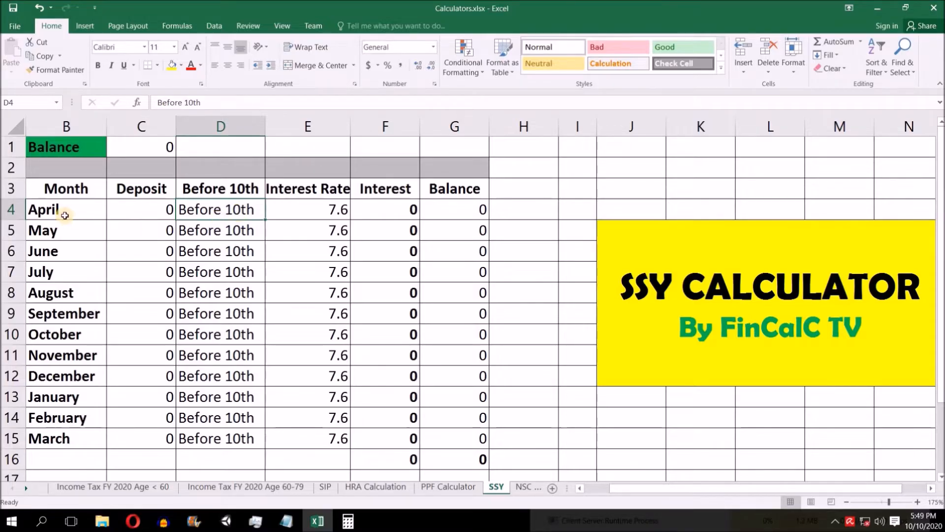
pyautogui.click(401, 211)
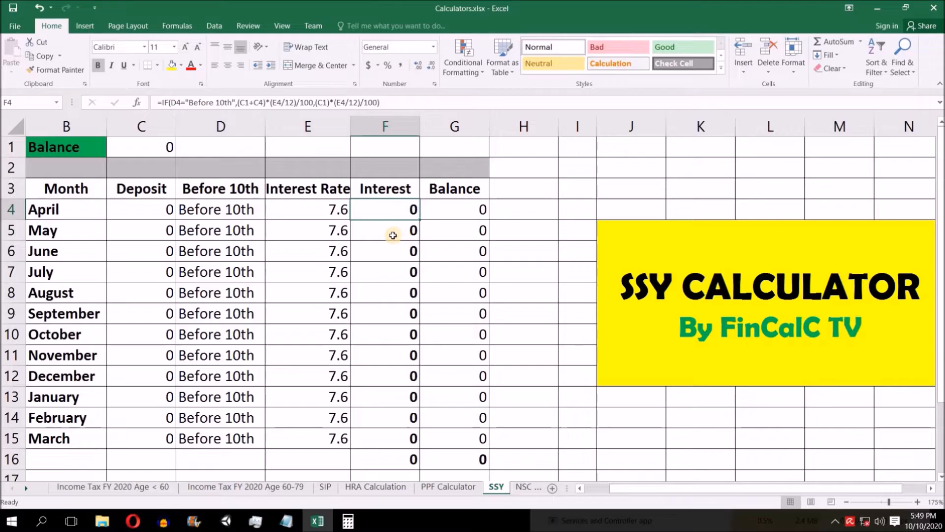
pyautogui.click(225, 213)
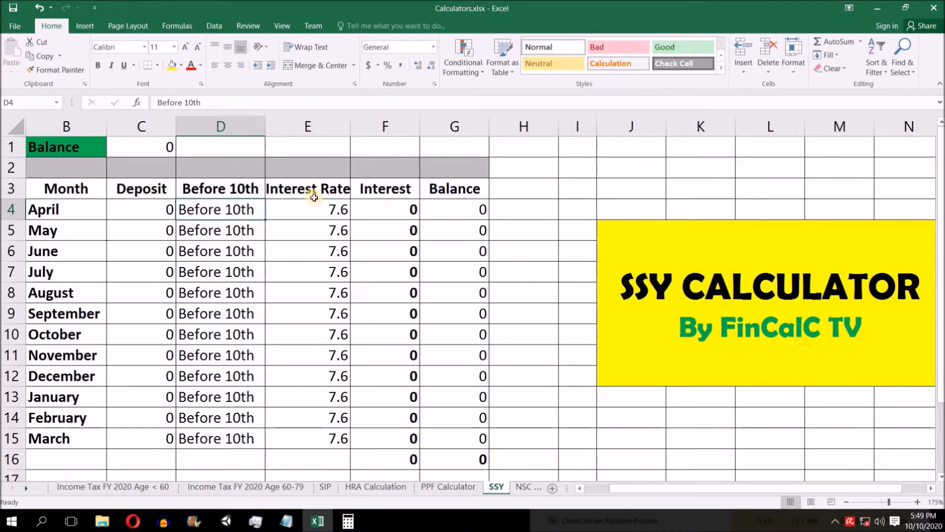
pyautogui.moveTo(330, 210); pyautogui.dragTo(328, 436)
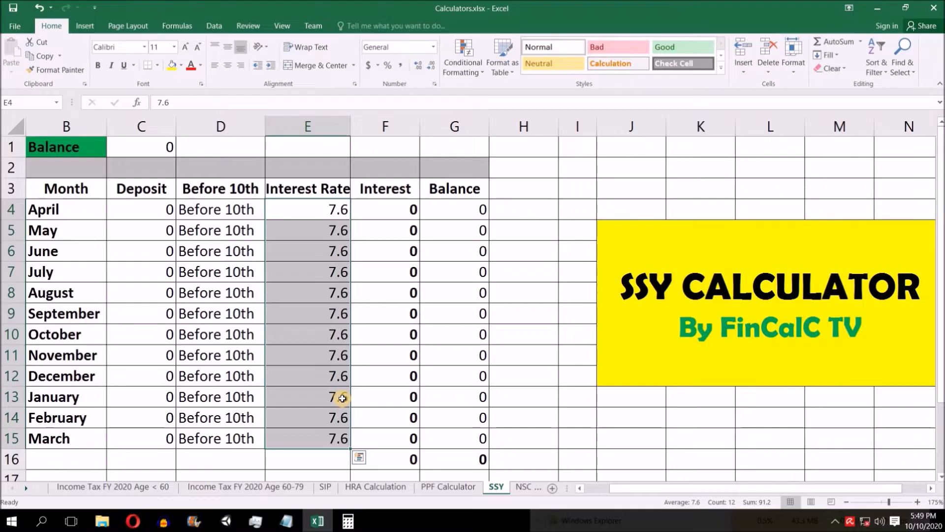
pyautogui.moveTo(377, 207); pyautogui.dragTo(392, 436)
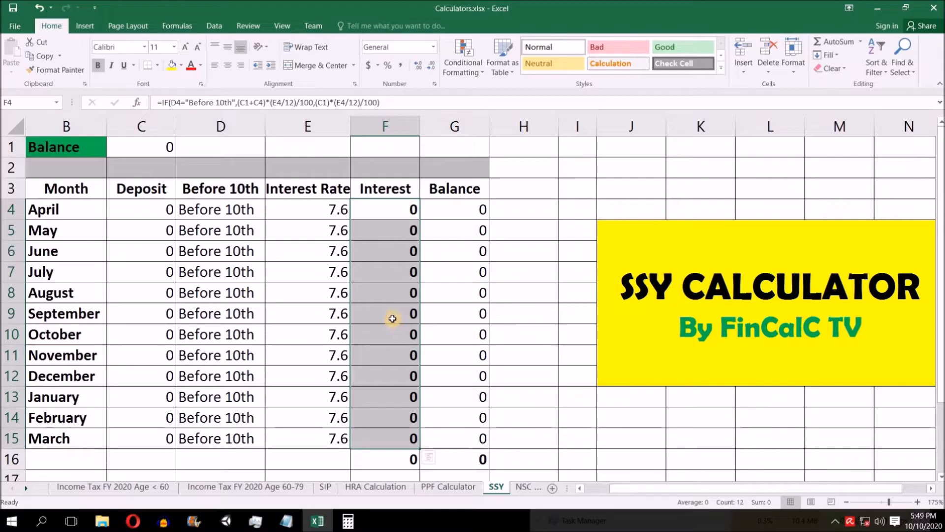
pyautogui.moveTo(459, 217); pyautogui.dragTo(470, 432)
# - Set the April deposit in cell C4 to 10000
pyautogui.click(150, 216)
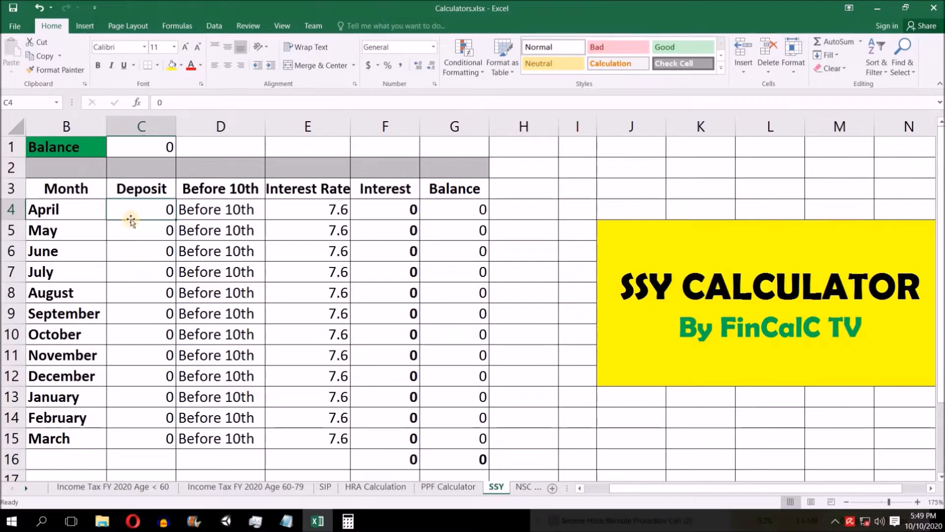
pyautogui.write('10000')
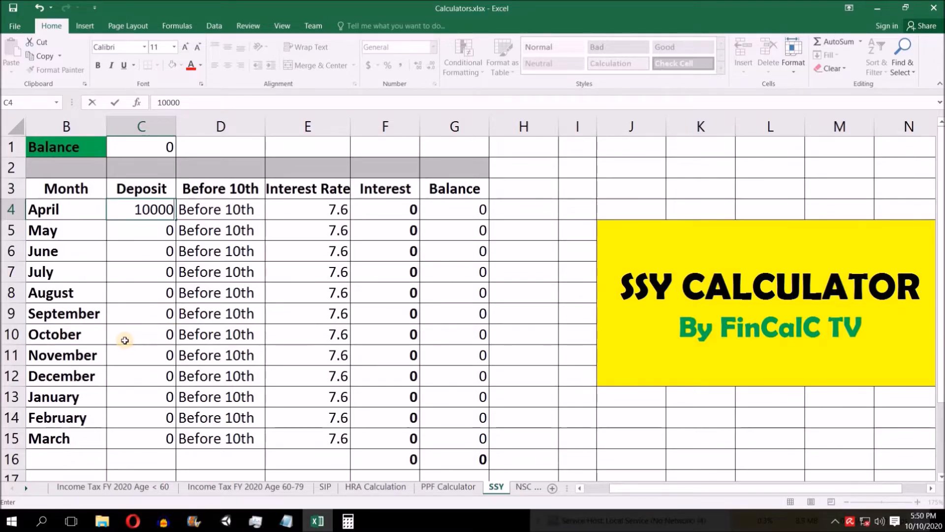
pyautogui.press('Return')
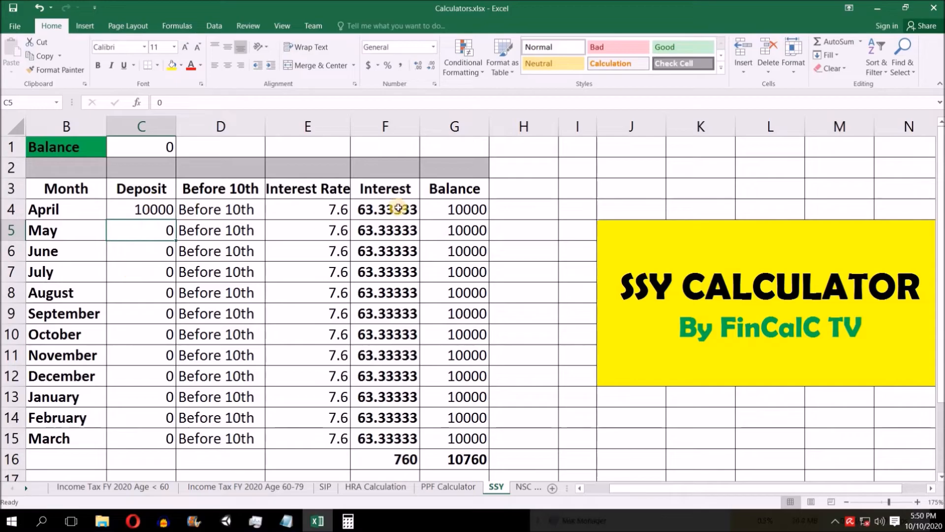
# - Examine the April interest formula against its deposit and "Before 10th" cells, and check the interest for the following months
pyautogui.click(378, 210)
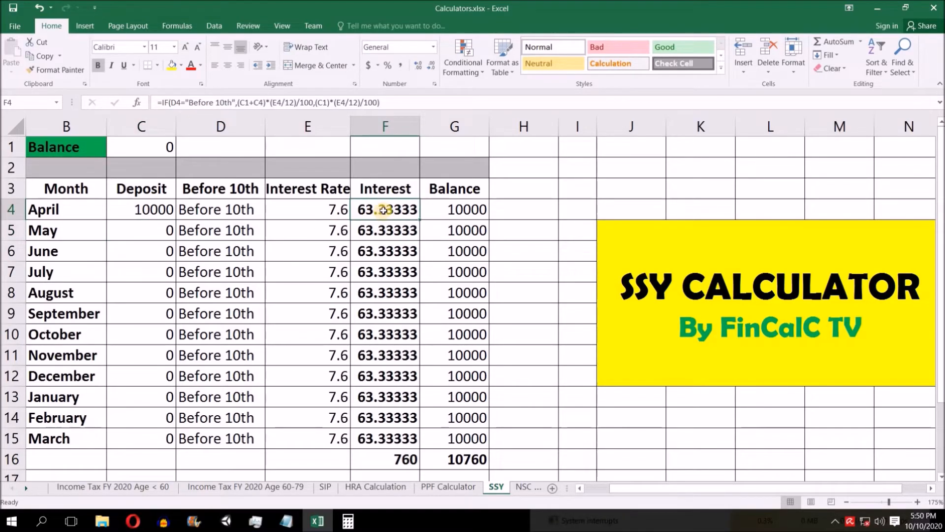
pyautogui.click(221, 214)
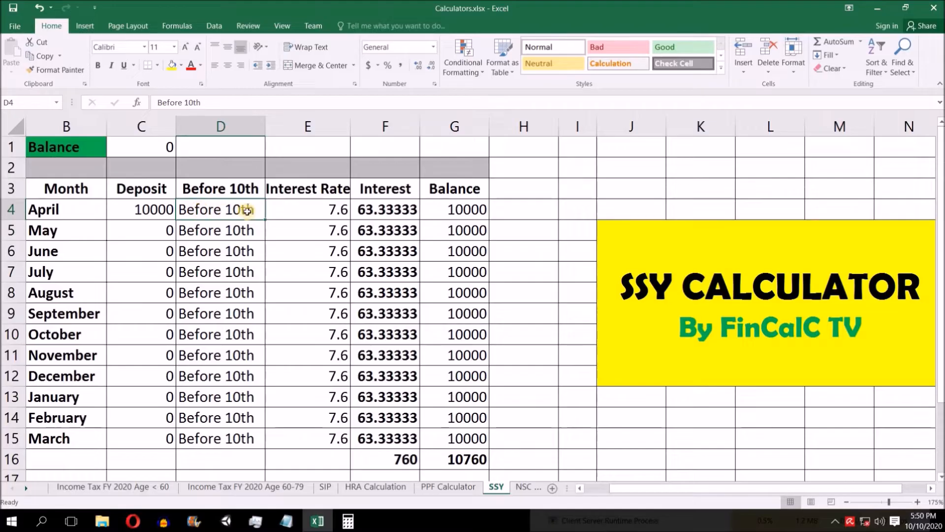
pyautogui.click(153, 211)
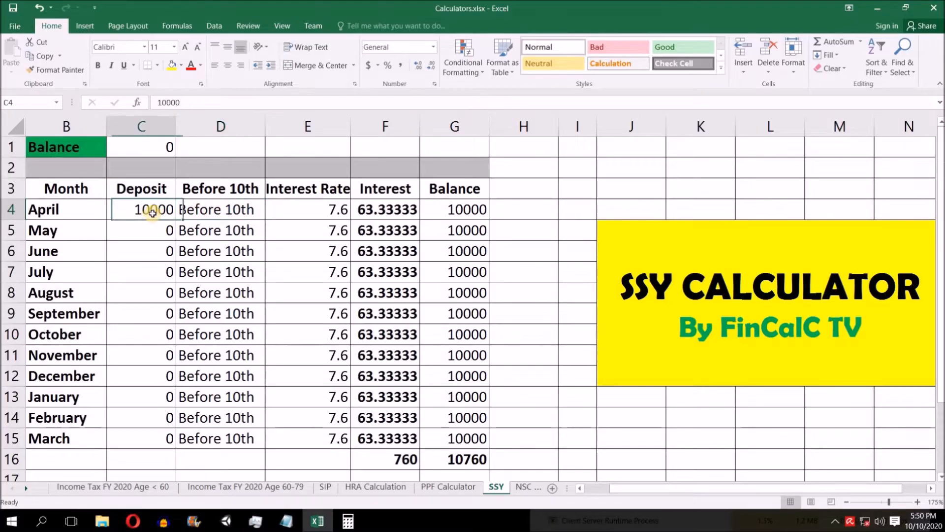
pyautogui.click(380, 210)
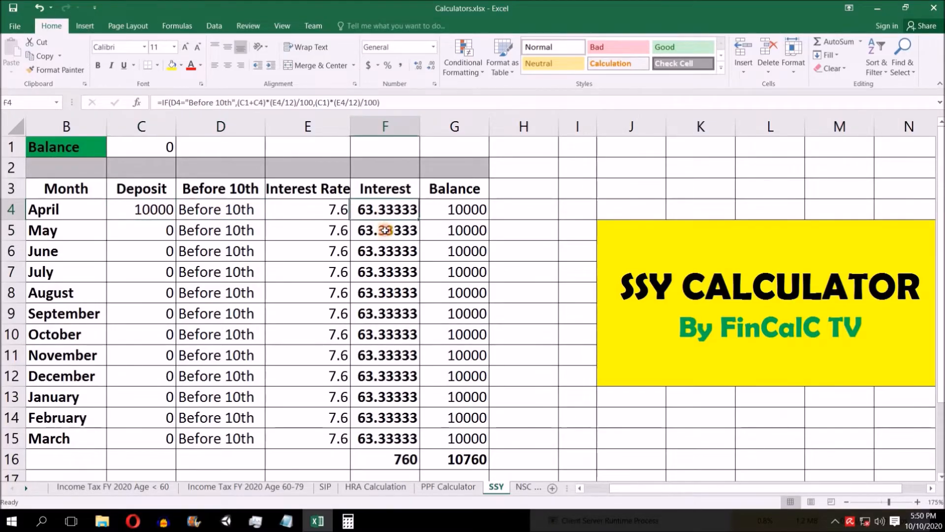
pyautogui.hotkey('shift', 'Down')
pyautogui.hotkey('shift', 'Down')
pyautogui.hotkey('shift', 'Down')
pyautogui.hotkey('shift', 'Down')
pyautogui.hotkey('shift', 'Down')
pyautogui.click(372, 215)
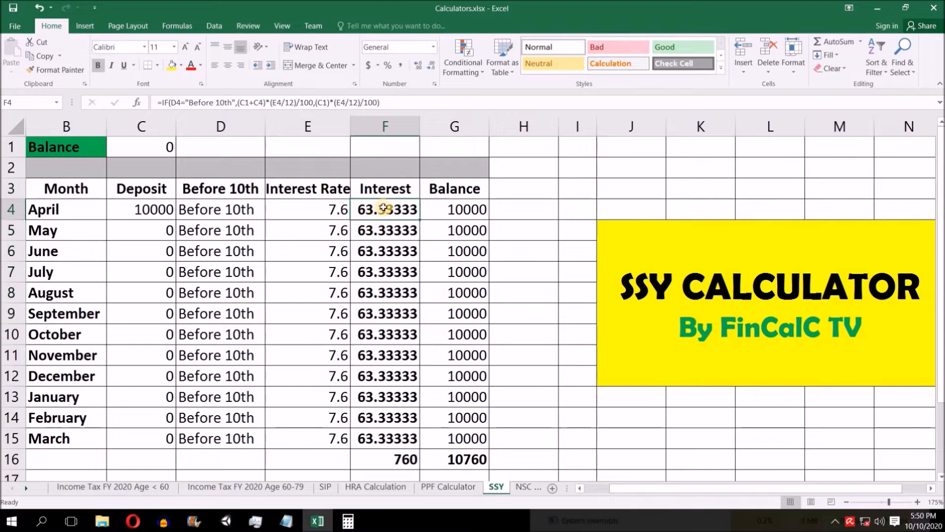
# - Switch to Notepad, narrow and reposition its window, and write the formula "interest = amount * interest rate / 100"
pyautogui.click(287, 521)
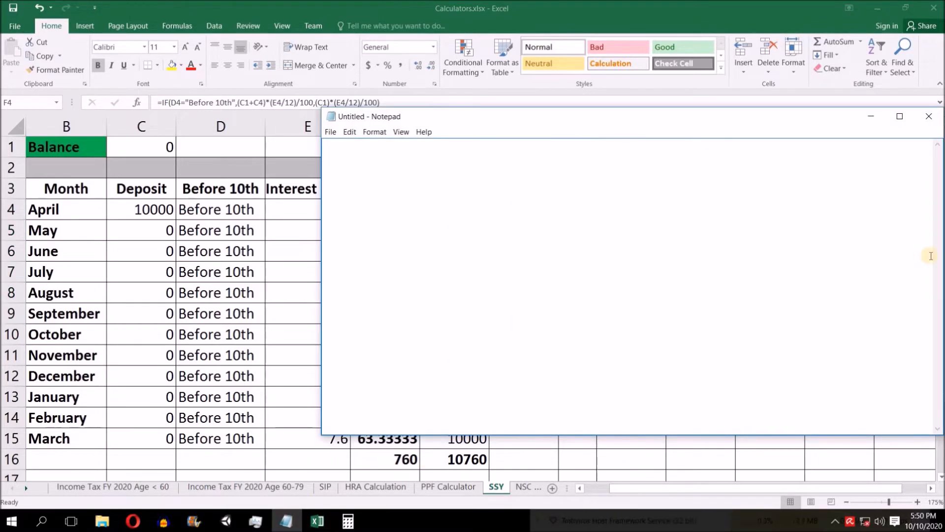
pyautogui.moveTo(916, 255); pyautogui.dragTo(755, 253)
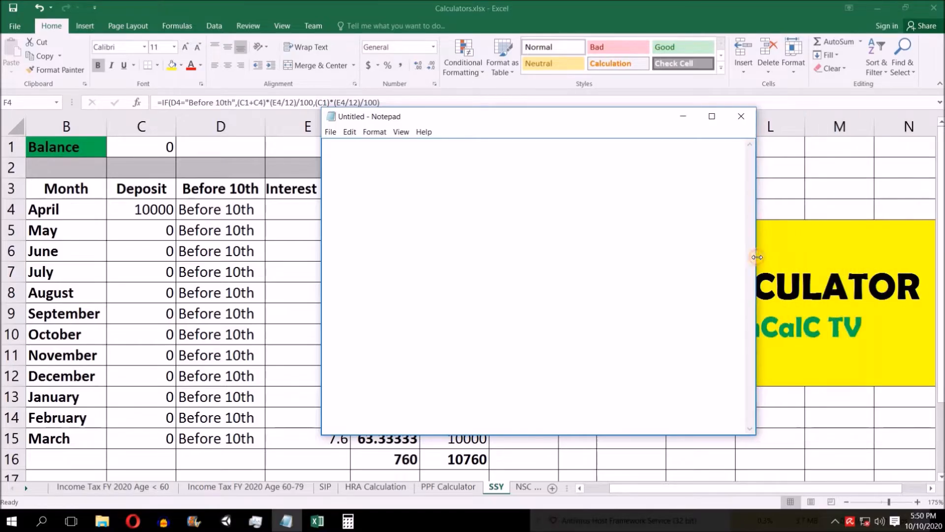
pyautogui.moveTo(602, 119); pyautogui.dragTo(565, 129)
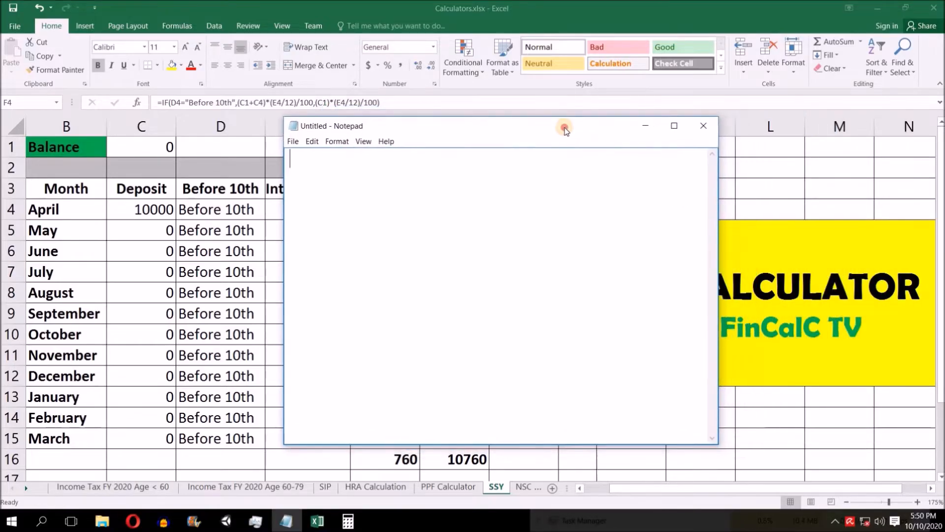
pyautogui.write('int')
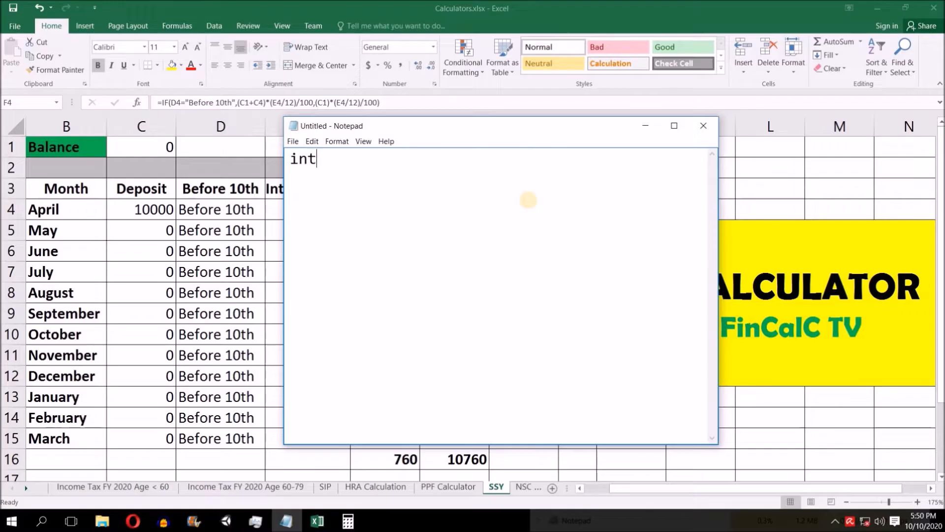
pyautogui.write('erest -')
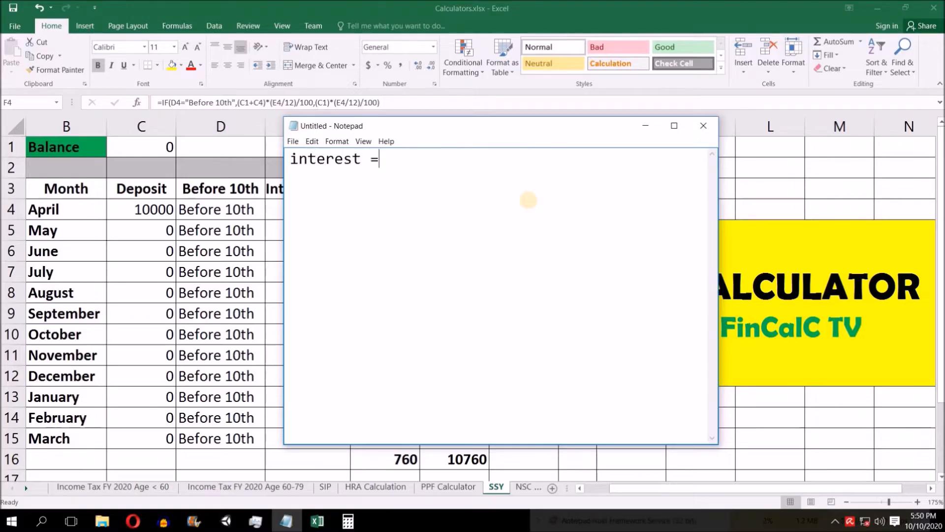
pyautogui.write(' amount *')
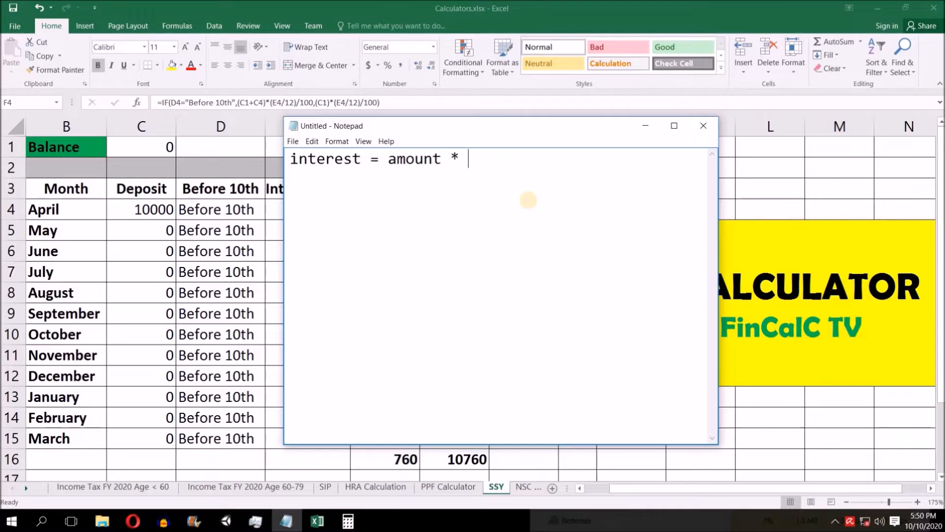
pyautogui.write(' interest rate / 100')
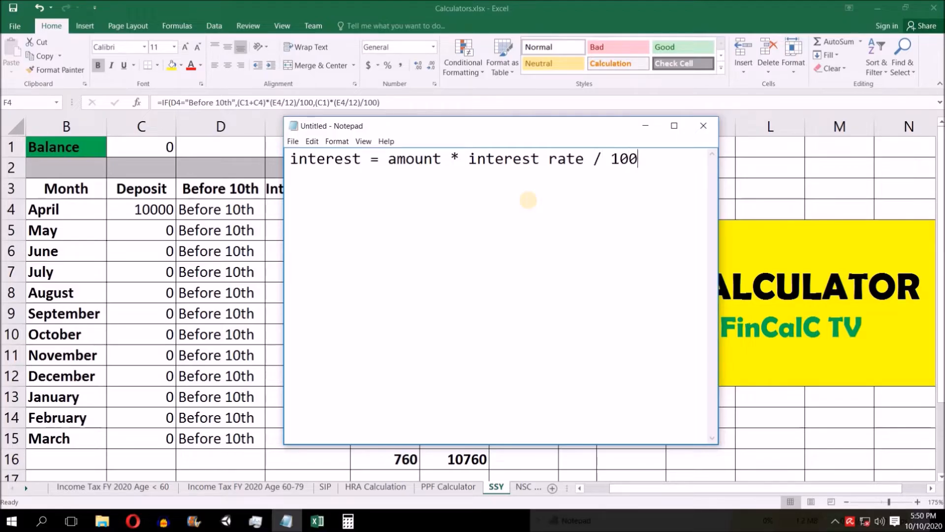
# - Move the note clear of the interest columns and divide the 7.6 annual rate by 12 in Calculator
pyautogui.moveTo(445, 128); pyautogui.dragTo(532, 134)
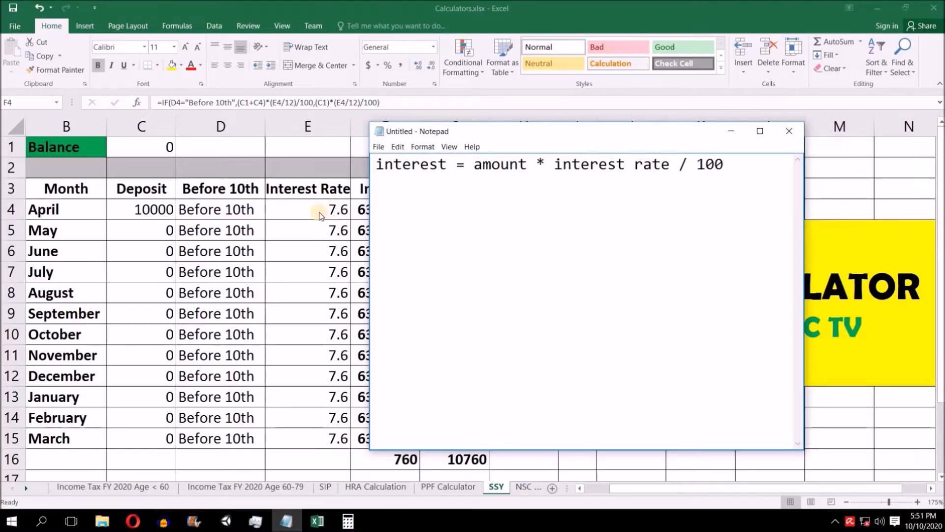
pyautogui.moveTo(472, 135); pyautogui.dragTo(516, 134)
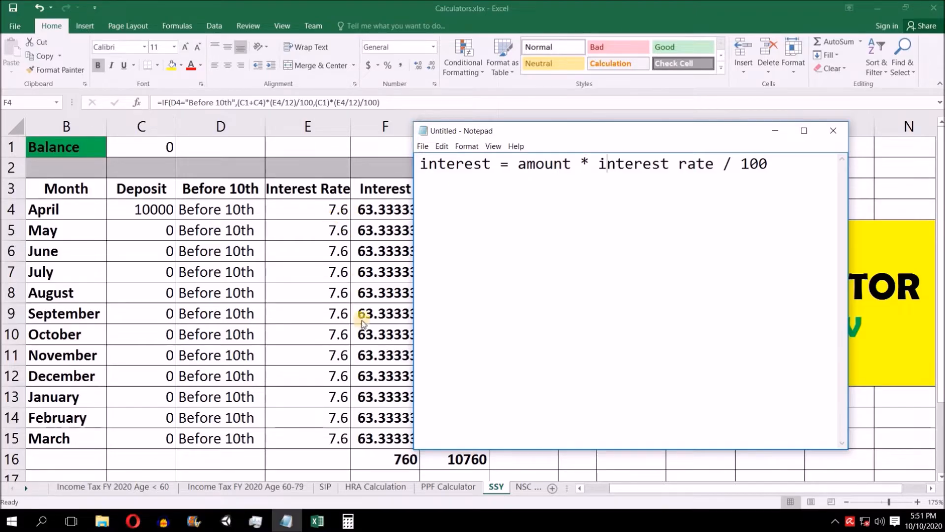
pyautogui.click(348, 521)
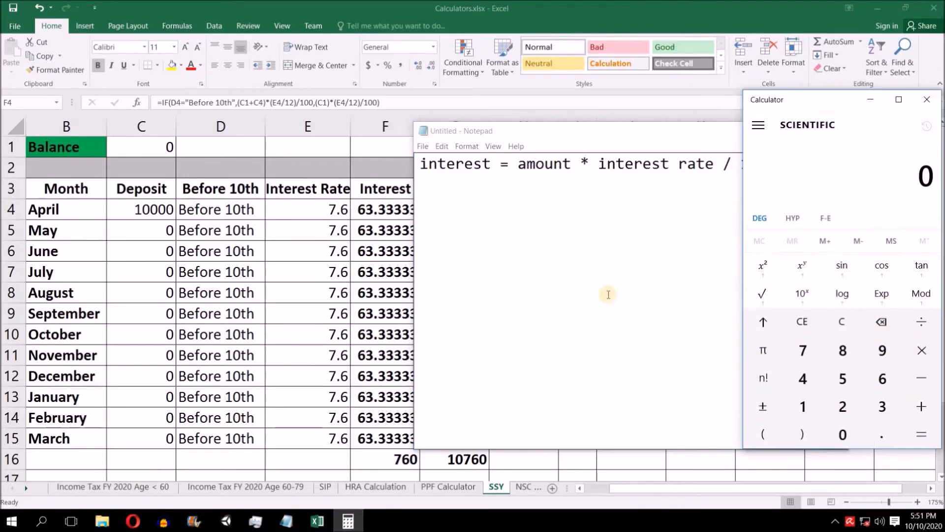
pyautogui.write('7.6 ÷ 12')
pyautogui.press('Return')
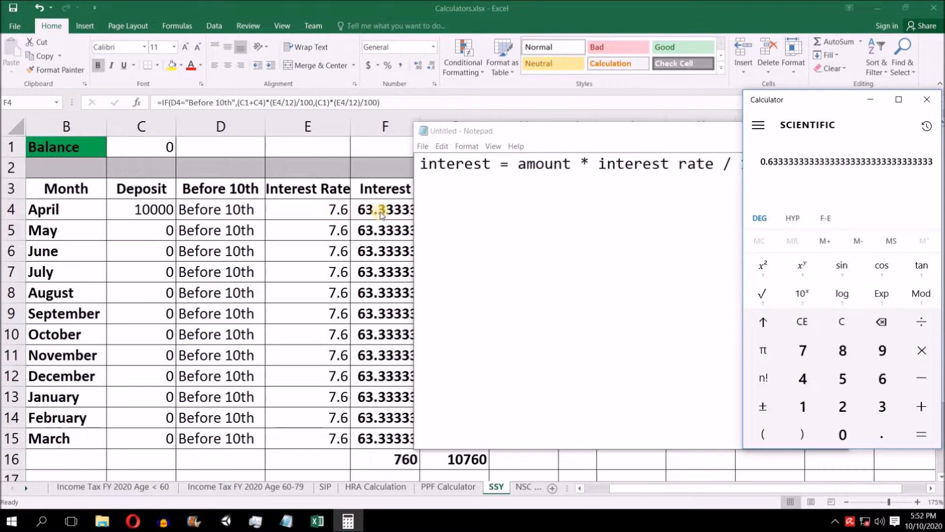
# - Bring the whole note formula into view, then multiply the monthly rate in Calculator by 10000 and divide by 100
pyautogui.moveTo(566, 130); pyautogui.dragTo(459, 123)
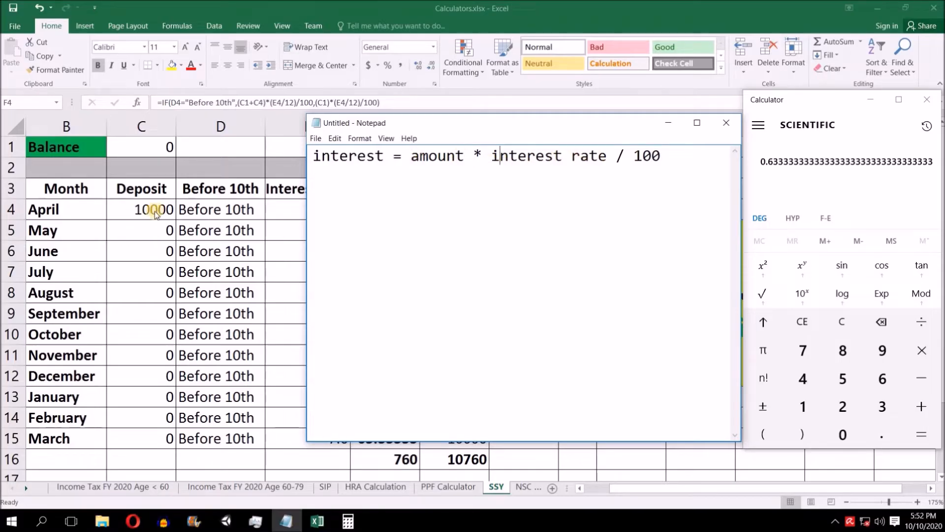
pyautogui.click(807, 104)
pyautogui.click(922, 353)
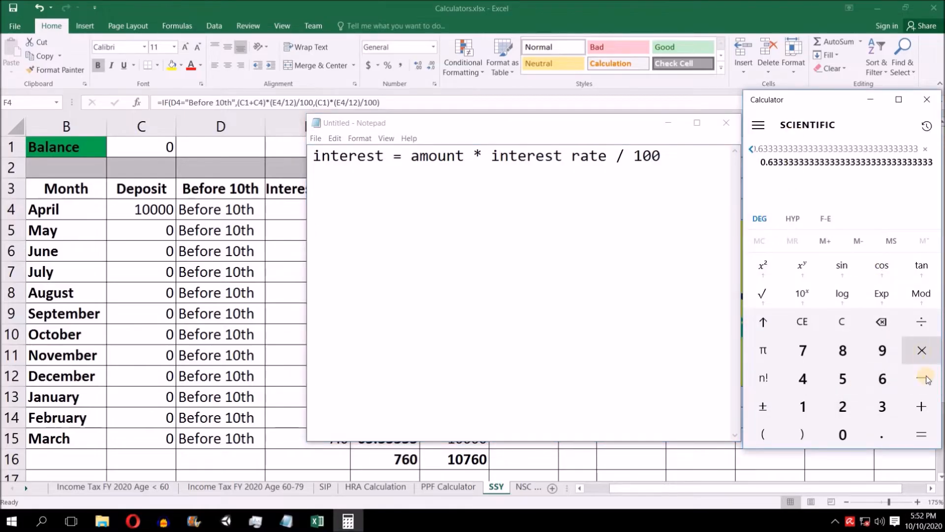
pyautogui.click(803, 406)
pyautogui.click(840, 433)
pyautogui.click(842, 433)
pyautogui.click(841, 434)
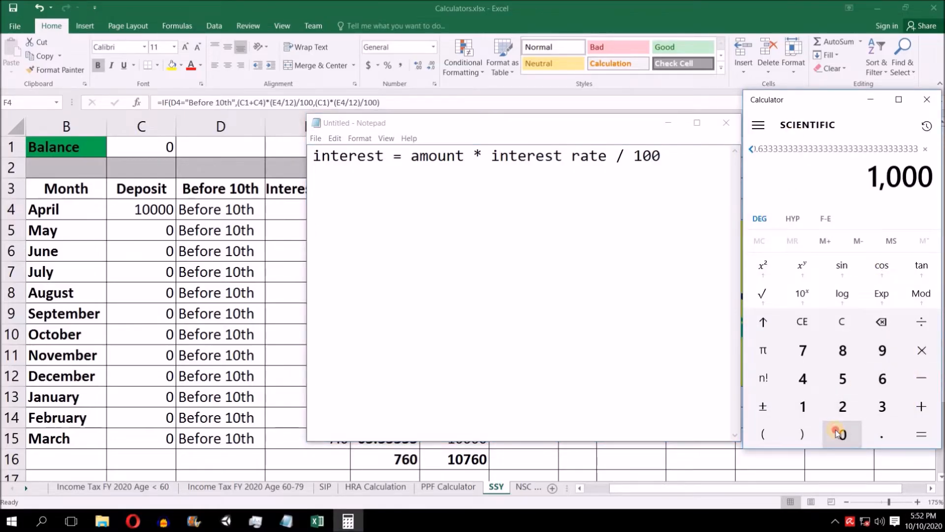
pyautogui.click(841, 433)
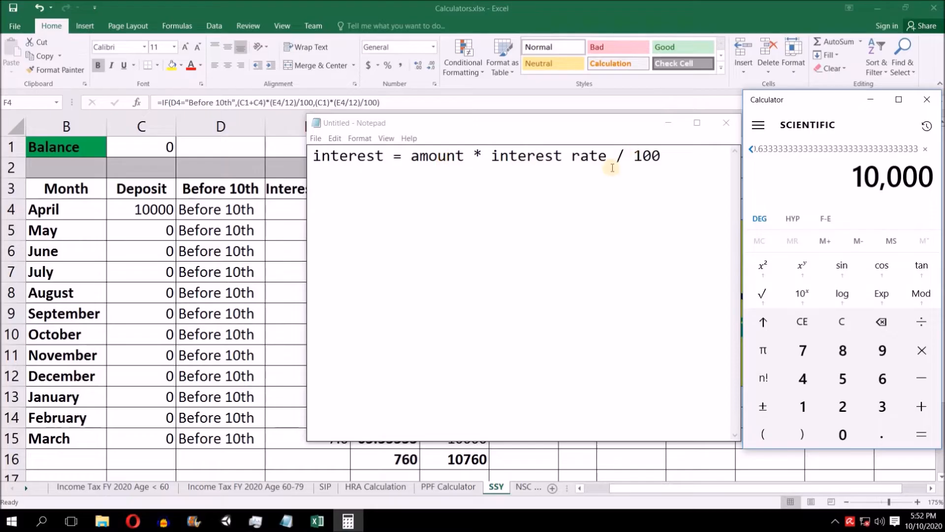
pyautogui.click(921, 321)
pyautogui.click(803, 406)
pyautogui.click(843, 434)
pyautogui.click(842, 435)
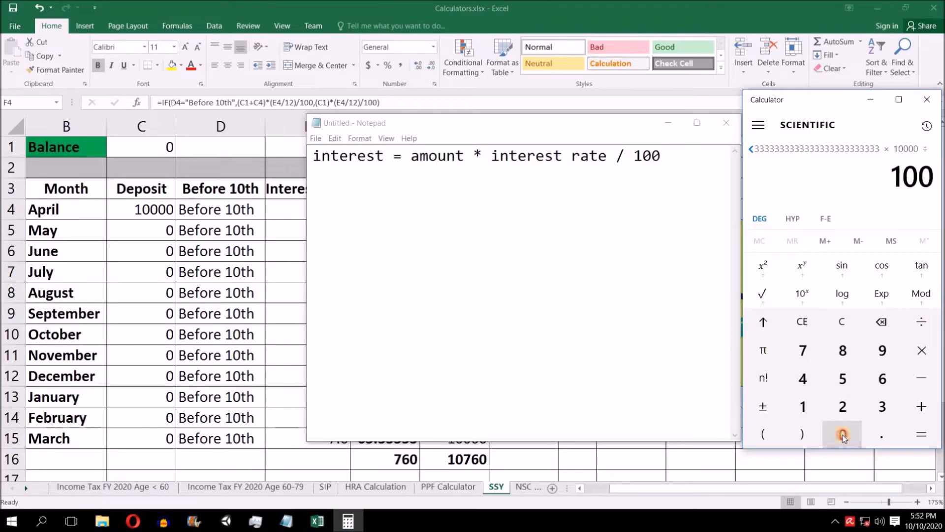
pyautogui.click(921, 434)
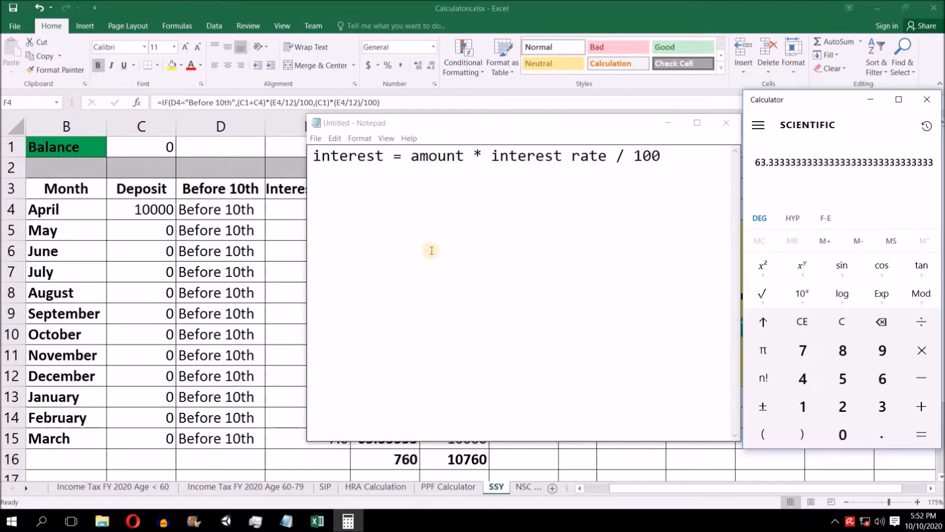
# - Return to the SSY sheet in Excel and compare the April interest with the Calculator result
pyautogui.click(280, 212)
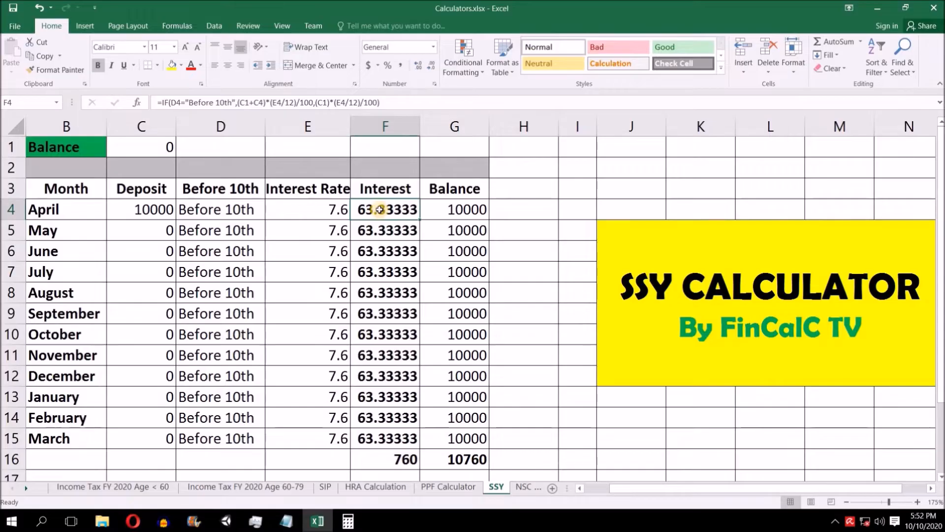
pyautogui.click(350, 521)
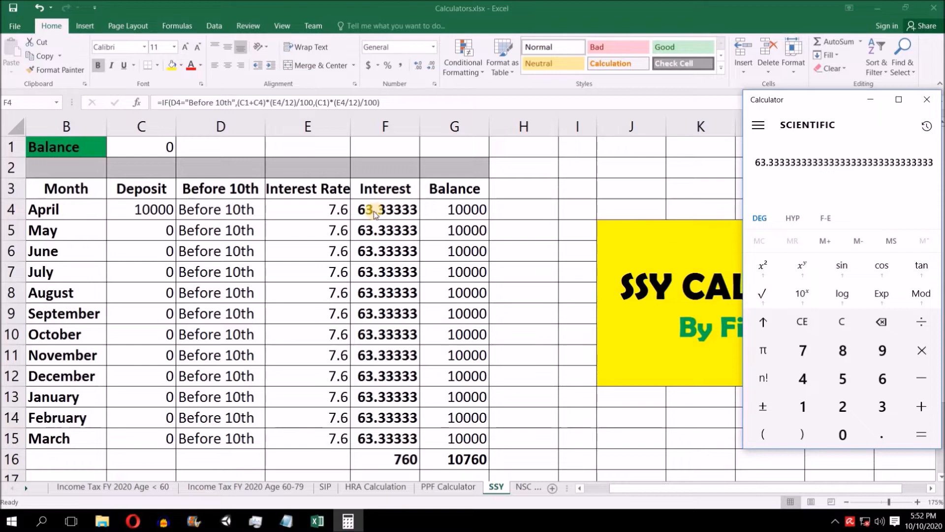
pyautogui.click(64, 212)
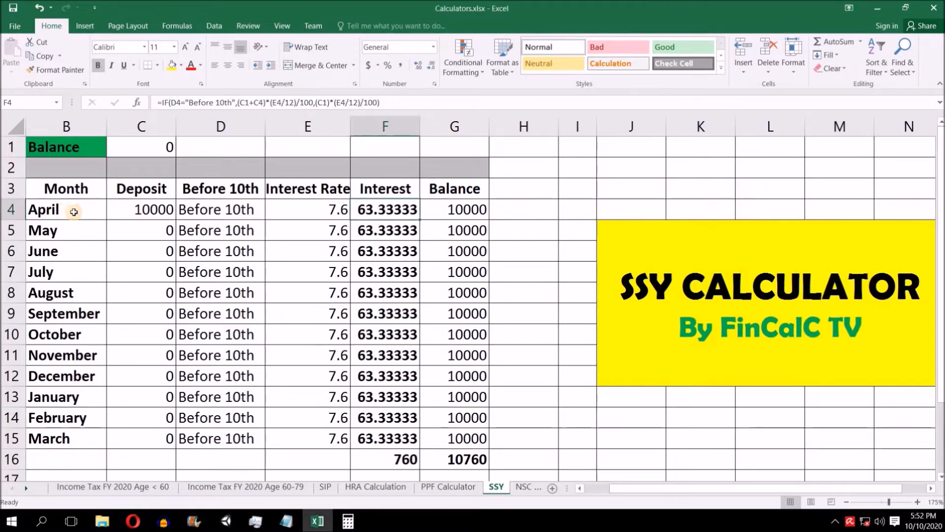
pyautogui.click(74, 212)
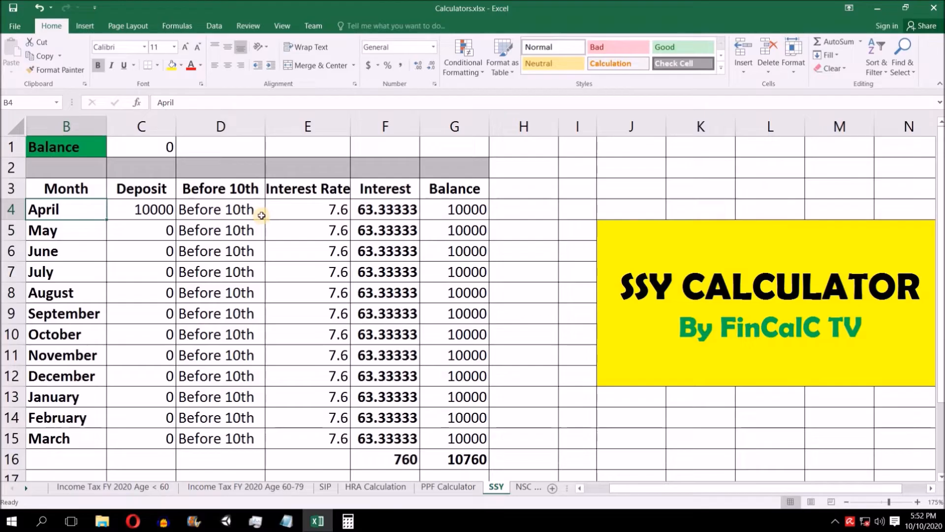
pyautogui.click(377, 215)
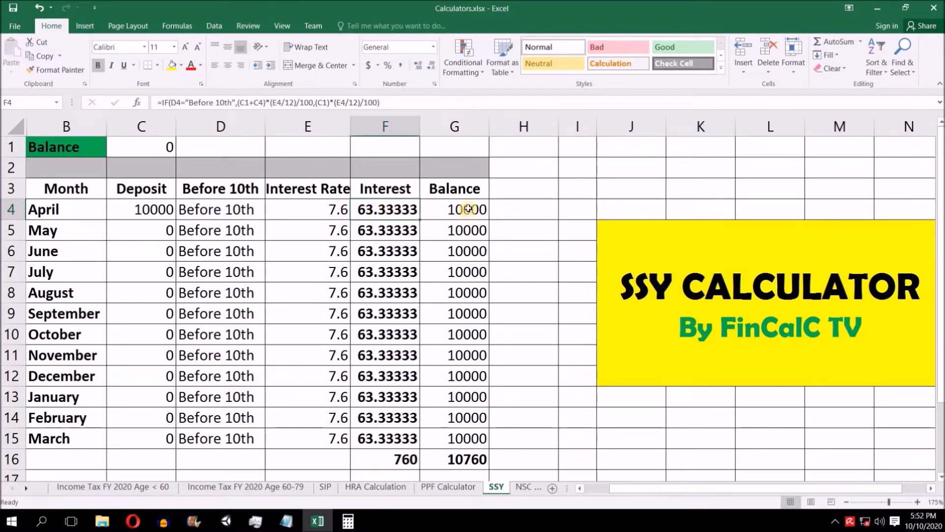
# - Examine the monthly balances from April to March, the total interest formula in F16 and the closing balance formula in G16
pyautogui.moveTo(467, 210); pyautogui.dragTo(466, 436)
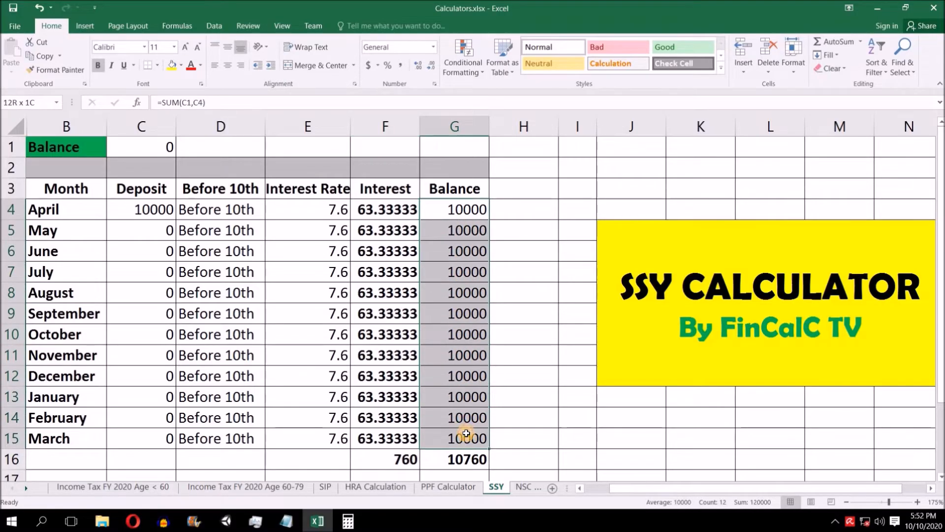
pyautogui.click(66, 438)
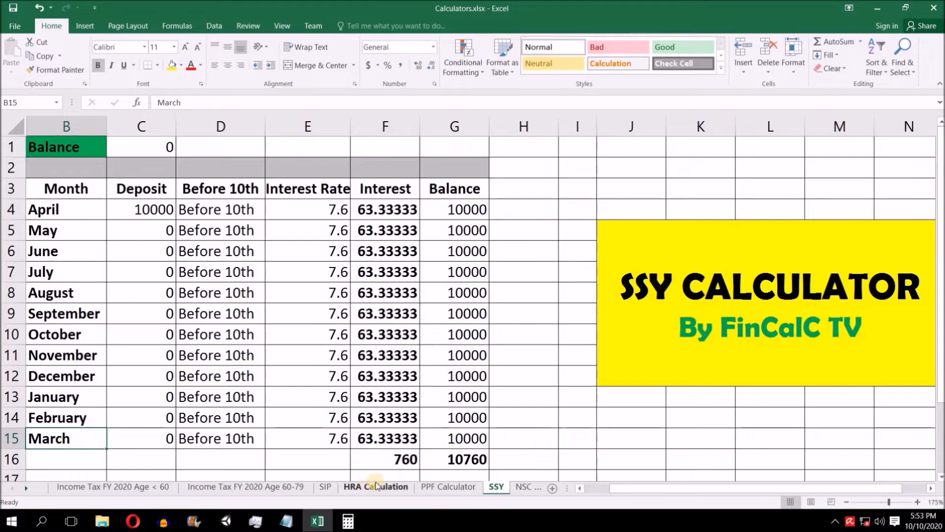
pyautogui.moveTo(408, 219); pyautogui.dragTo(388, 435)
pyautogui.click(400, 453)
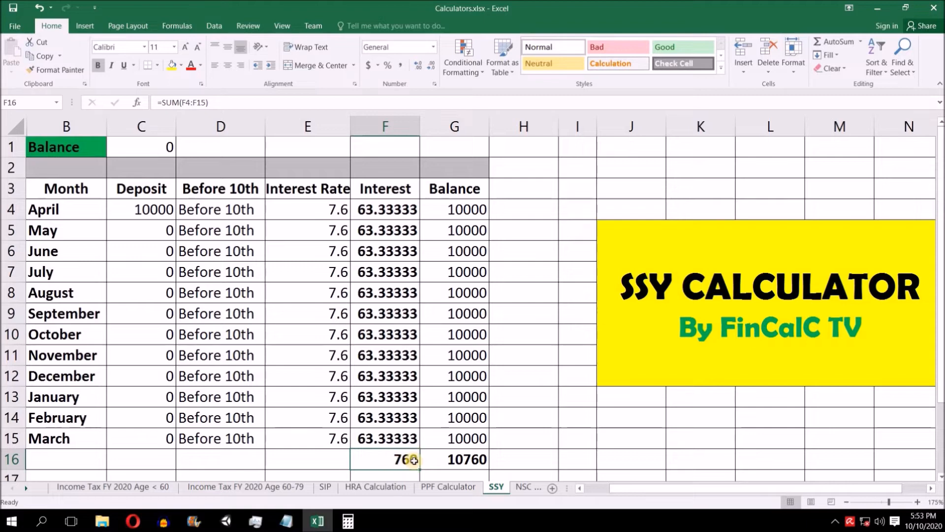
pyautogui.click(466, 439)
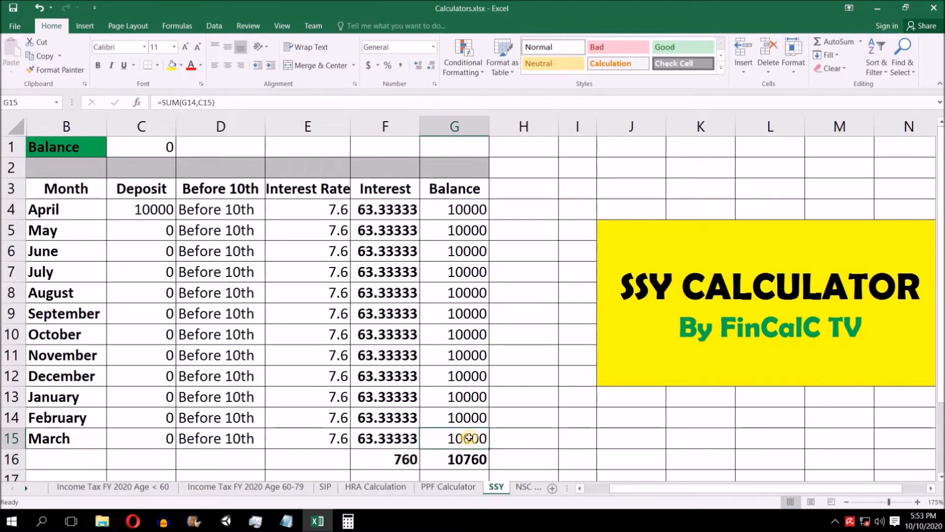
pyautogui.click(452, 459)
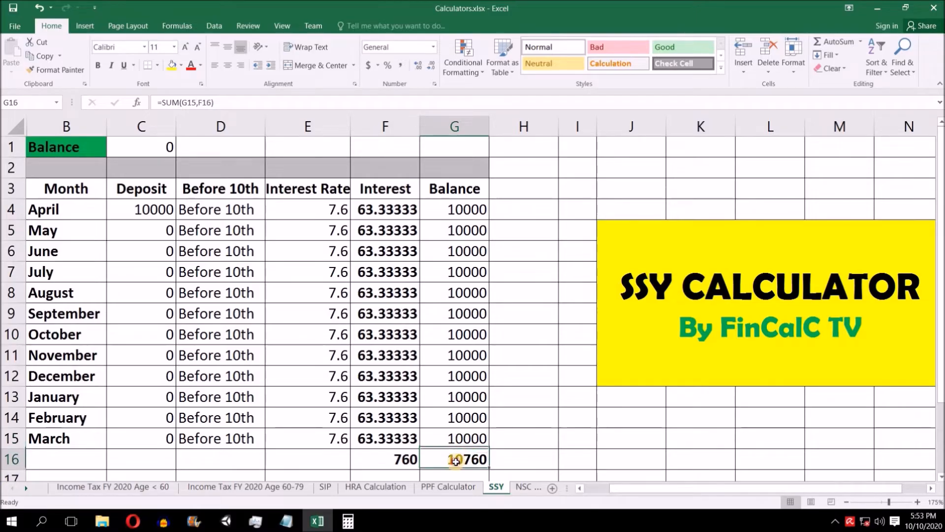
pyautogui.click(152, 209)
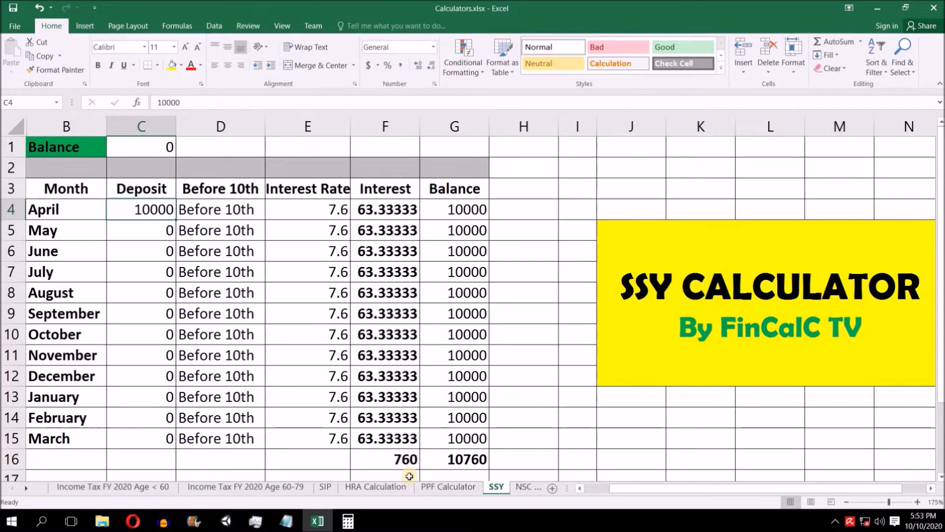
pyautogui.click(472, 461)
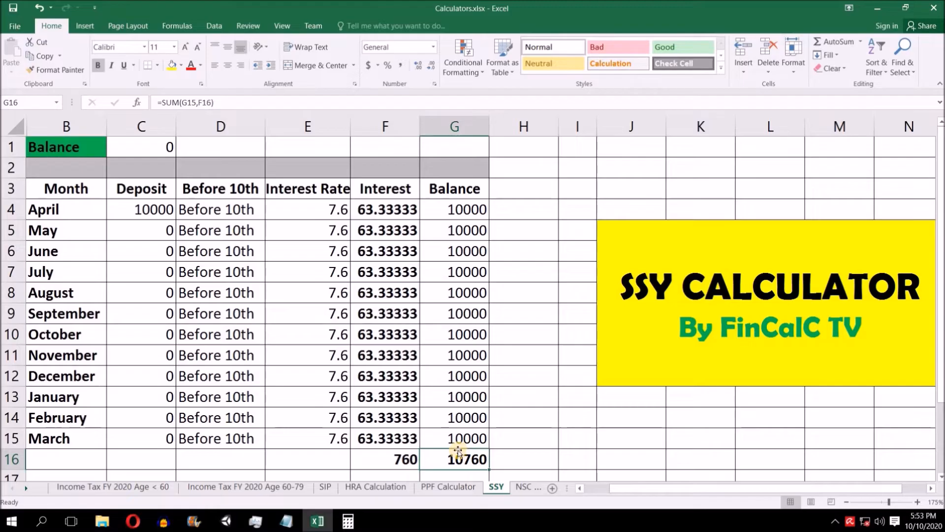
pyautogui.click(393, 463)
pyautogui.click(462, 455)
# - Fill the April deposit of 10000 down the Deposit column through March
pyautogui.click(136, 233)
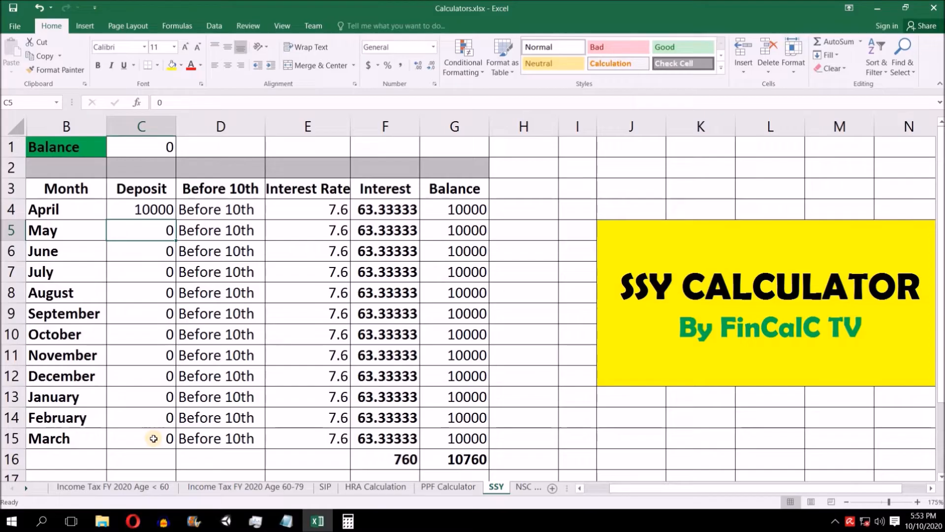
pyautogui.click(167, 216)
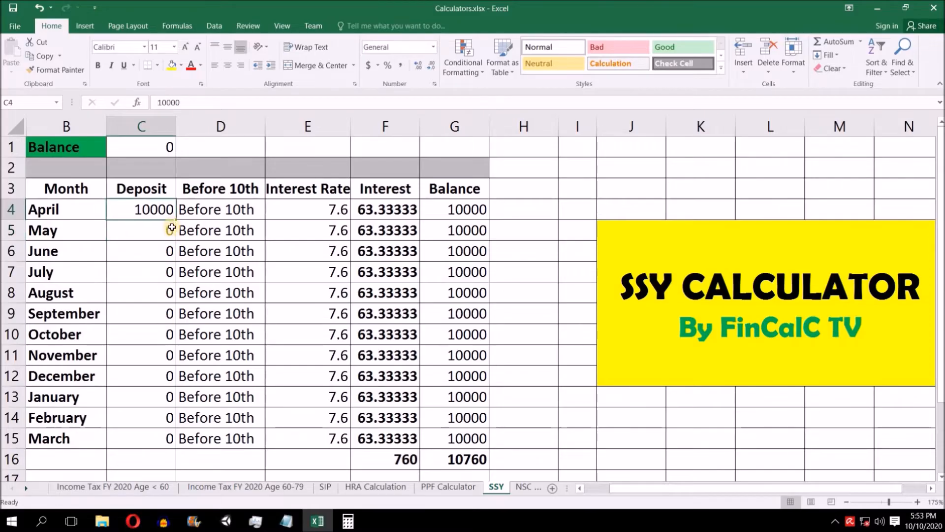
pyautogui.moveTo(174, 221); pyautogui.dragTo(169, 437)
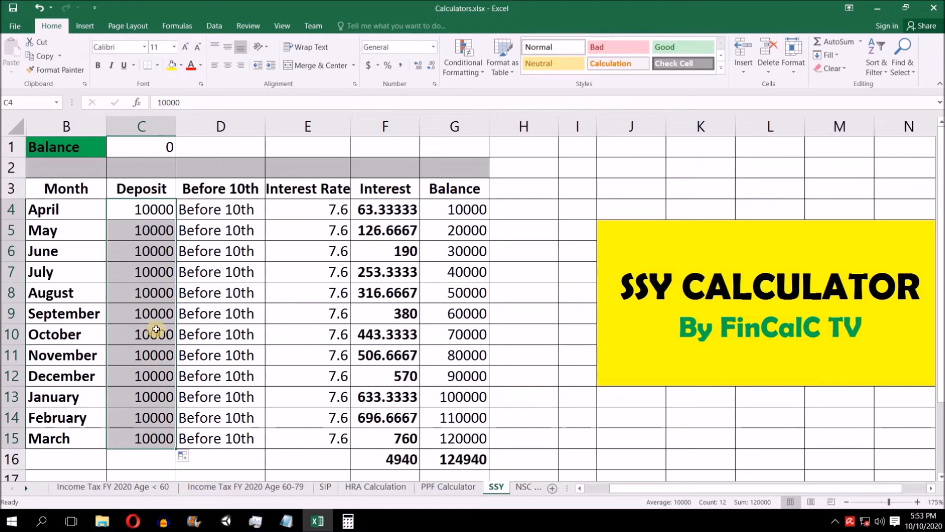
# - Examine the April to March interest for the repeated deposits, including the May interest and balance formulas
pyautogui.click(377, 209)
pyautogui.moveTo(377, 231); pyautogui.dragTo(370, 439)
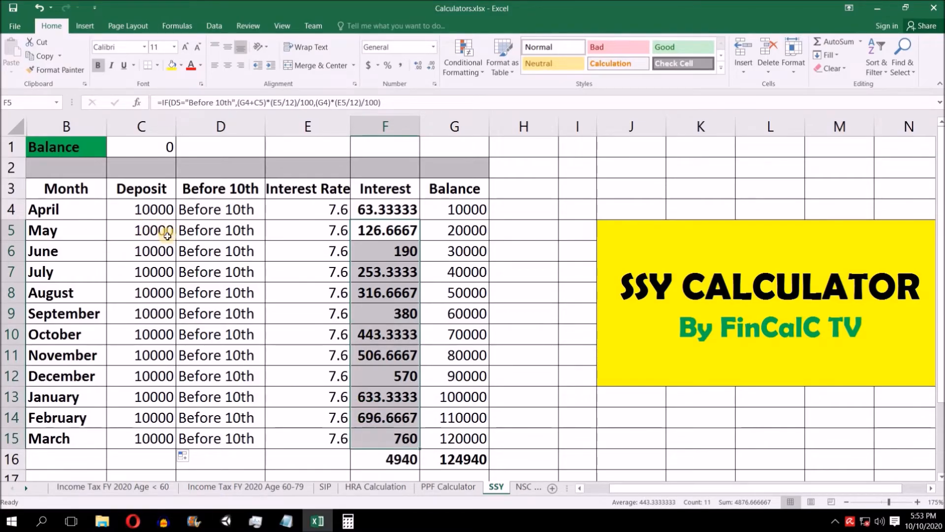
pyautogui.click(441, 232)
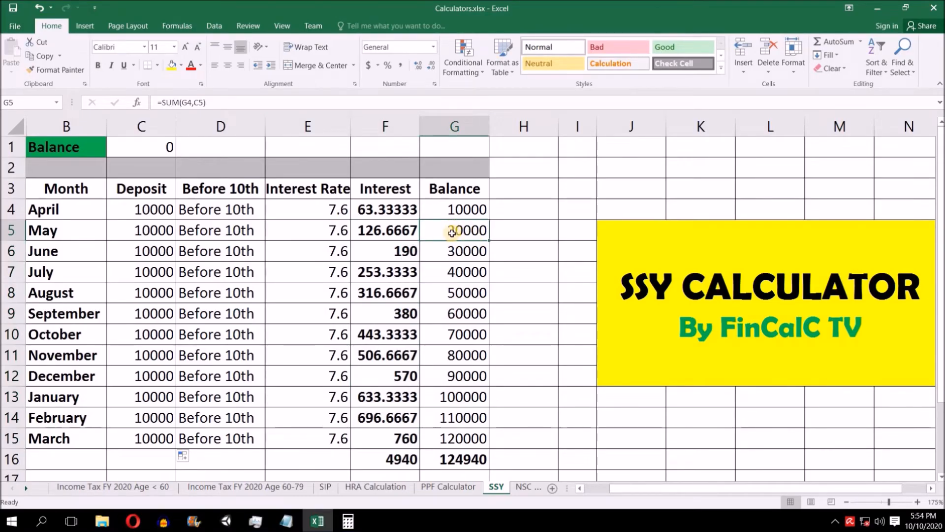
pyautogui.click(383, 229)
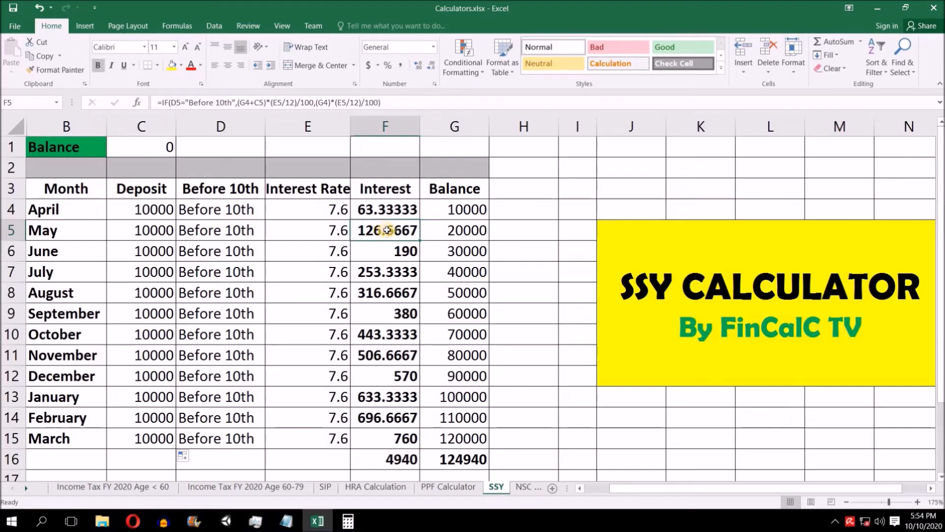
# - Switch to Calculator and divide the 7.6 interest rate by 12
pyautogui.click(348, 521)
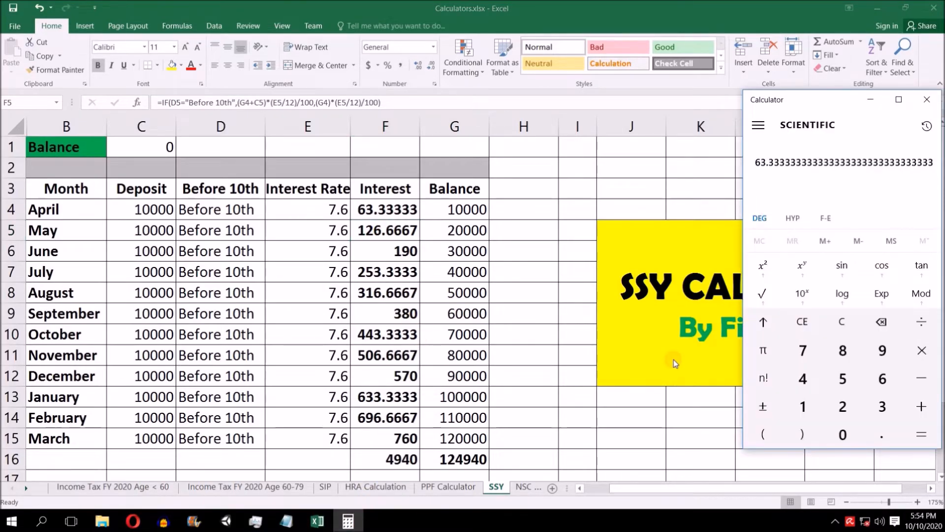
pyautogui.write('7.')
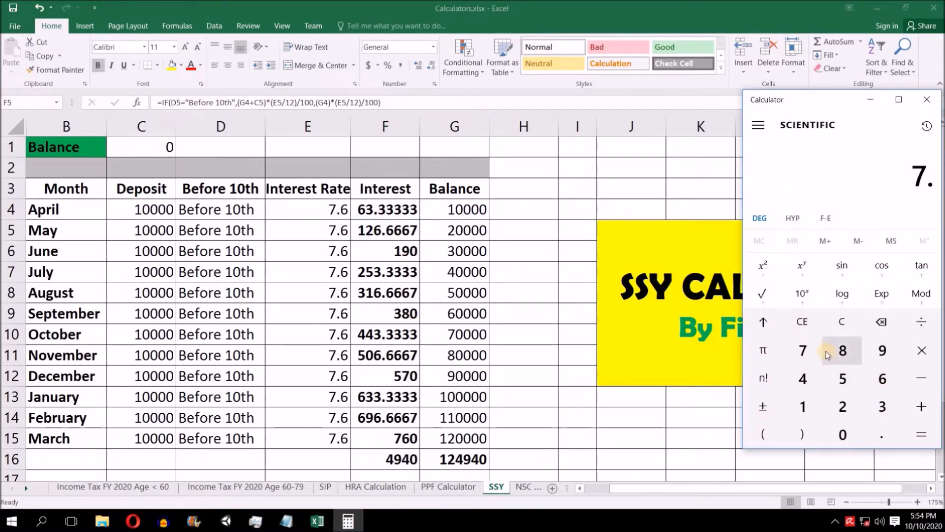
pyautogui.click(882, 378)
pyautogui.click(921, 325)
pyautogui.click(803, 407)
pyautogui.click(843, 406)
pyautogui.click(919, 434)
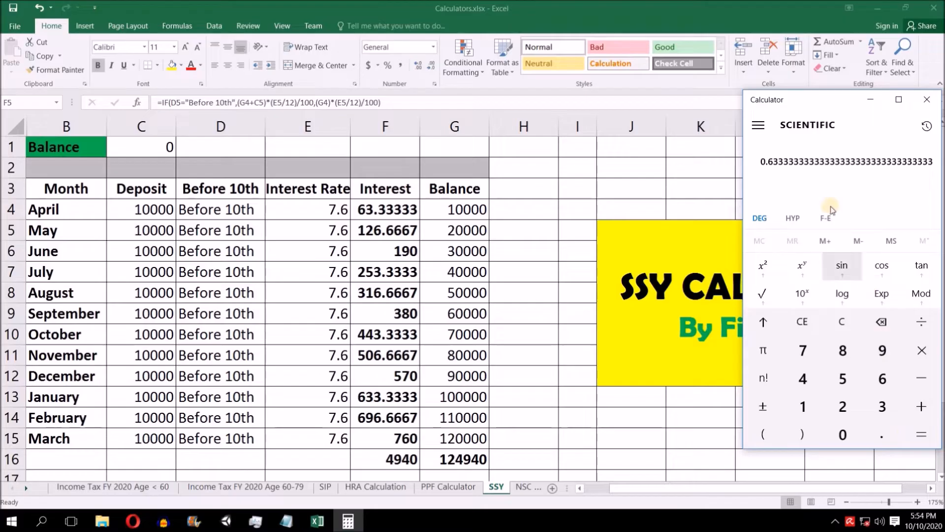
# - Multiply the monthly rate by the May balance of 20000 and divide by 100 to work out the May interest
pyautogui.click(919, 353)
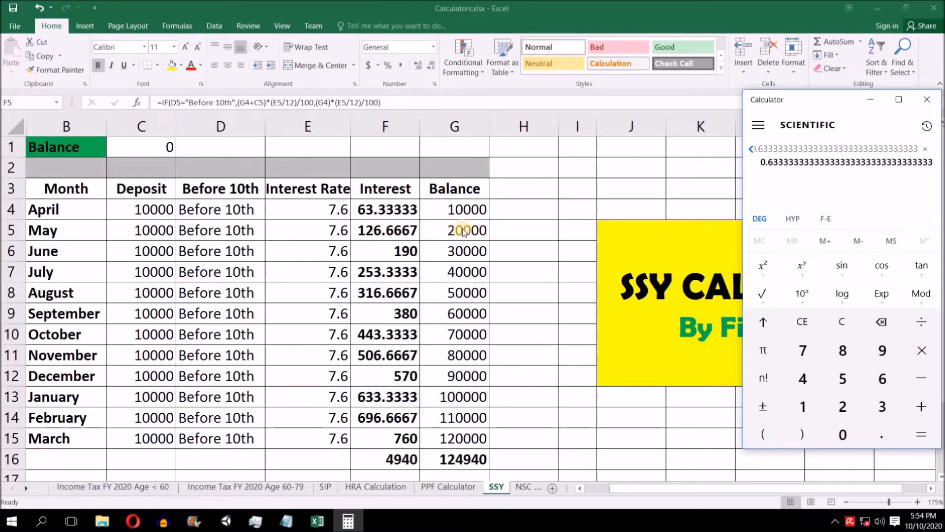
pyautogui.click(839, 408)
pyautogui.click(842, 434)
pyautogui.doubleClick(842, 434)
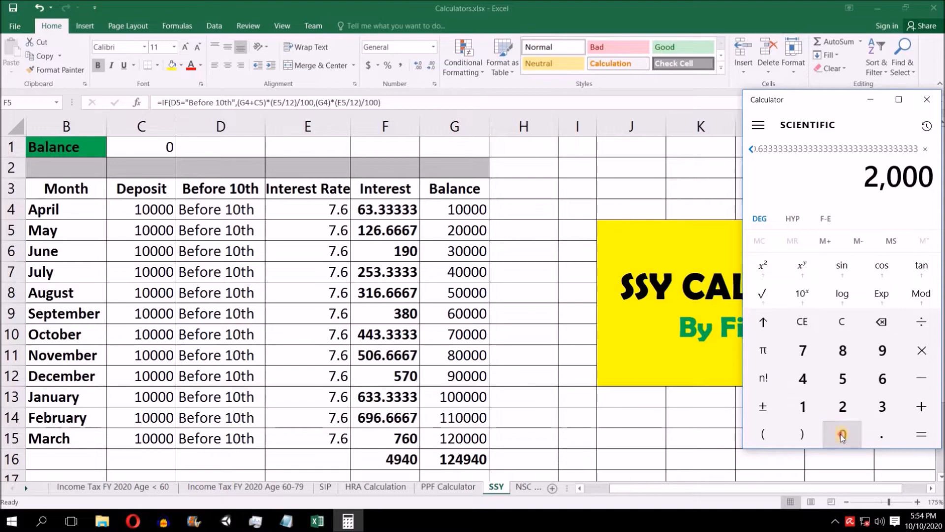
pyautogui.click(842, 434)
pyautogui.click(922, 325)
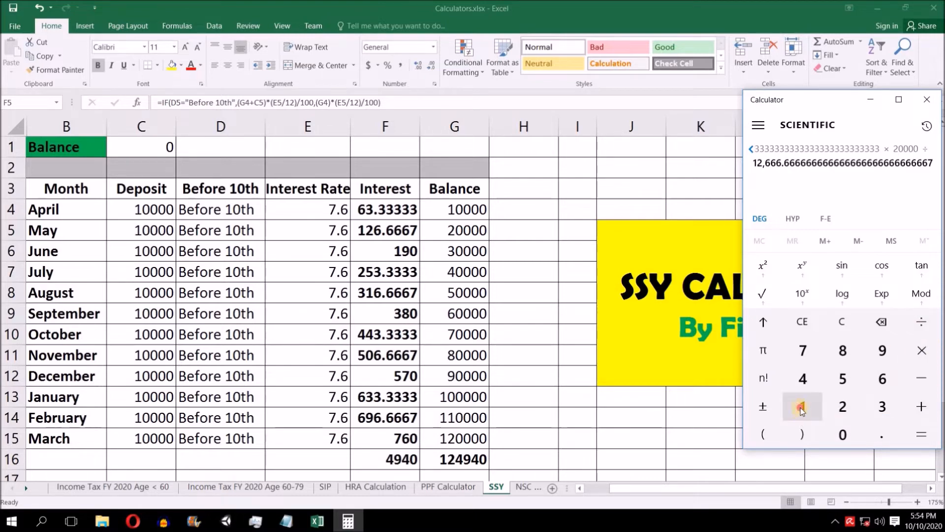
pyautogui.click(801, 407)
pyautogui.doubleClick(842, 434)
pyautogui.click(921, 434)
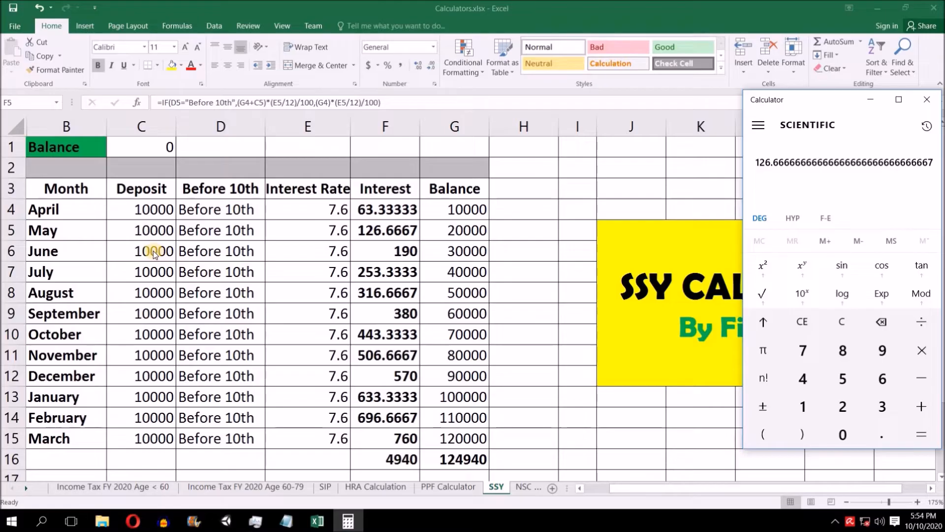
# - Return to the SSY sheet in Excel and examine the June to March deposits, the balances from June and the October balance and interest formulas
pyautogui.hotkey('alt', 'Tab')
pyautogui.moveTo(153, 256); pyautogui.dragTo(145, 438)
pyautogui.moveTo(475, 251); pyautogui.dragTo(469, 372)
pyautogui.click(448, 333)
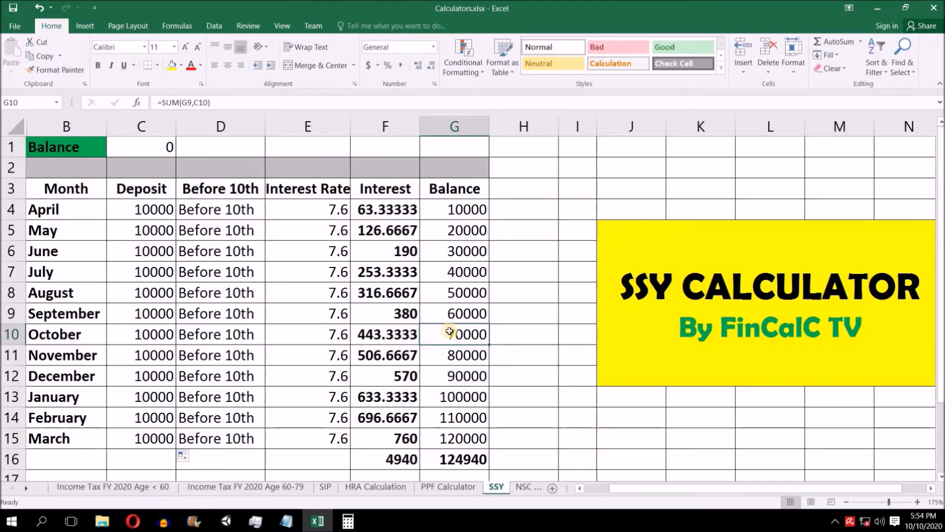
pyautogui.click(384, 334)
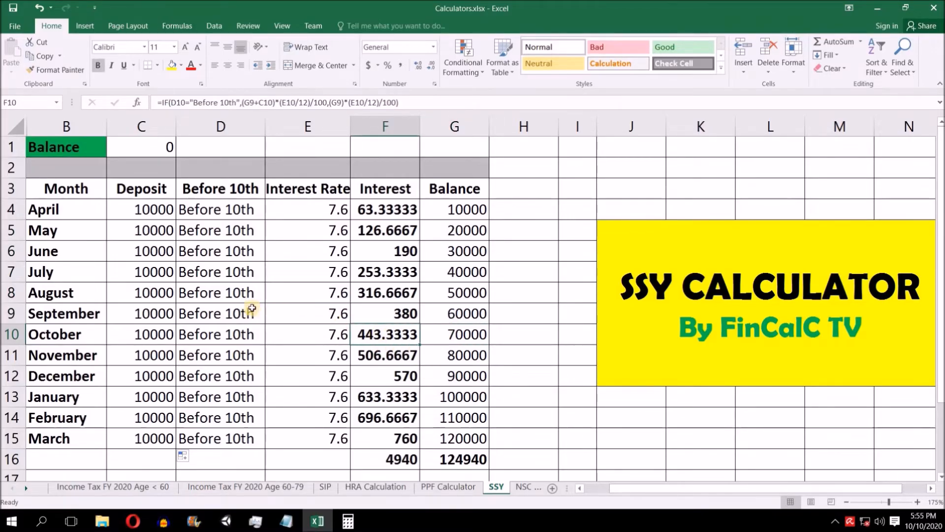
# - Change the April deposit timing in D4 to After 10th
pyautogui.click(206, 210)
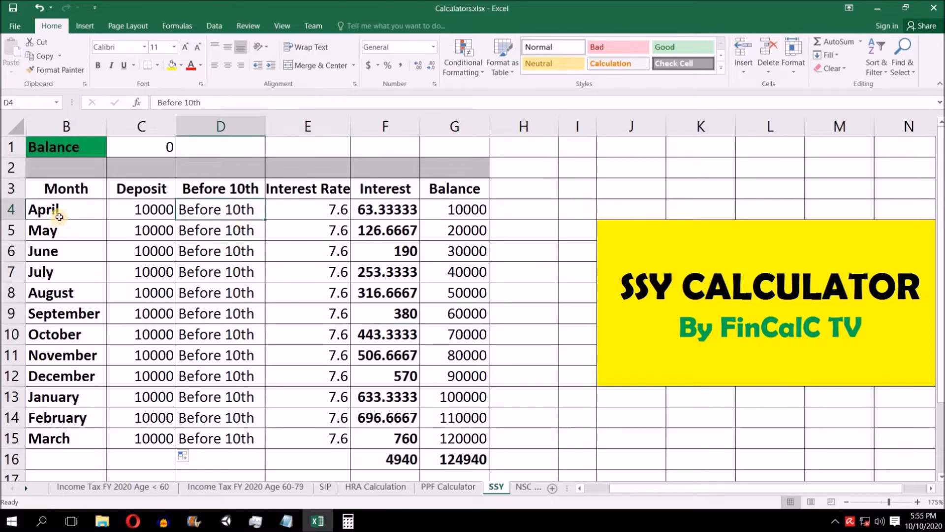
pyautogui.doubleClick(222, 209)
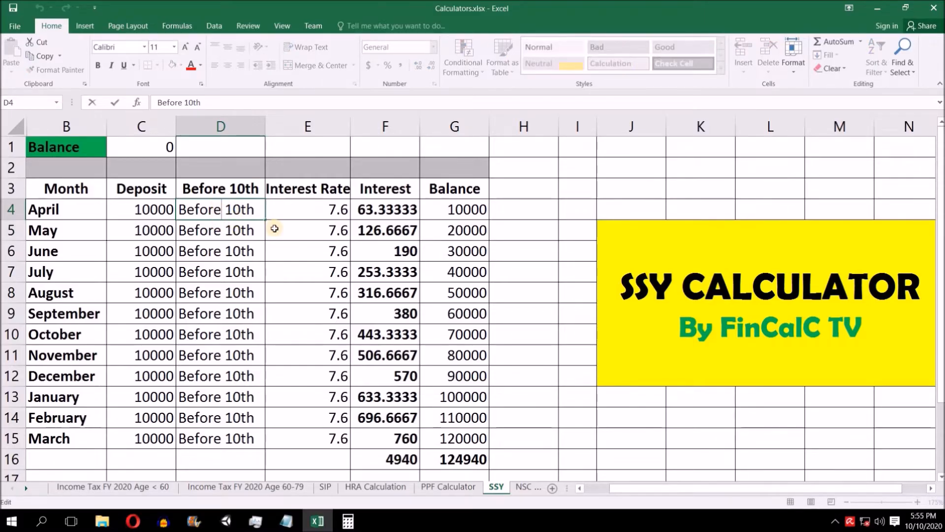
pyautogui.hotkey('ctrl', 'shift', 'Left')
pyautogui.write('After')
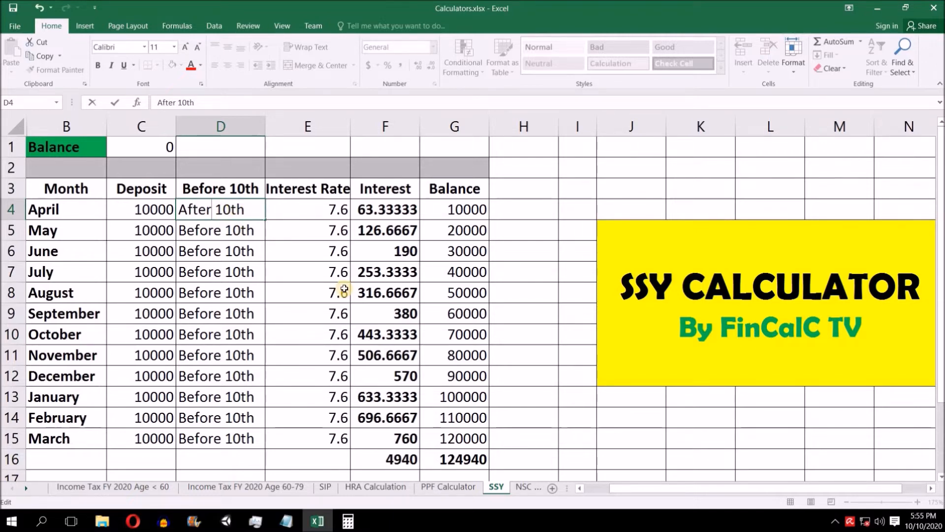
pyautogui.press('Return')
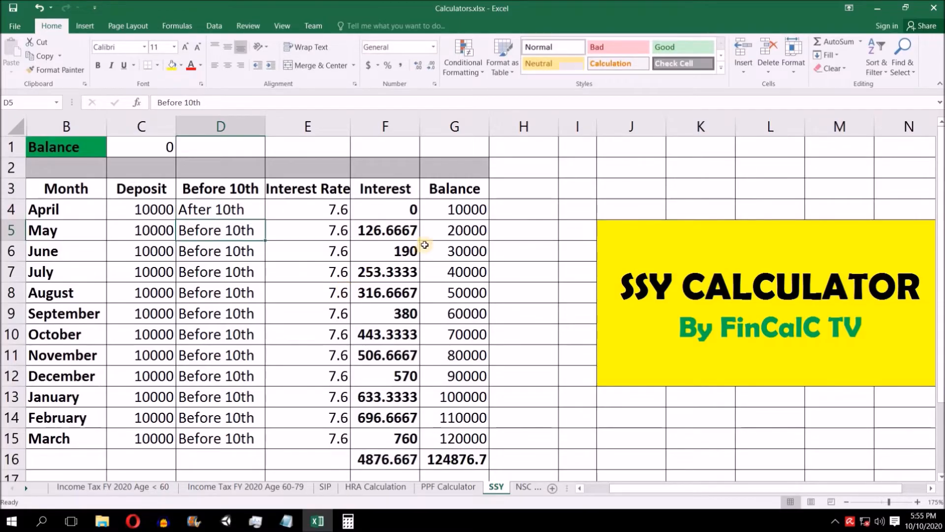
# - Examine how the April deposit timing affects the April interest formula in F4, compared with the interest from May onward
pyautogui.click(390, 210)
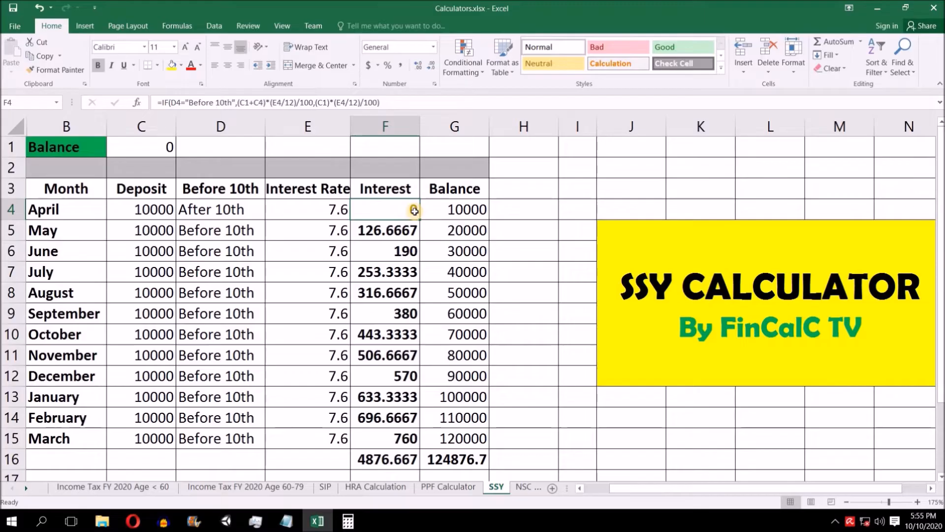
pyautogui.moveTo(389, 232); pyautogui.dragTo(403, 355)
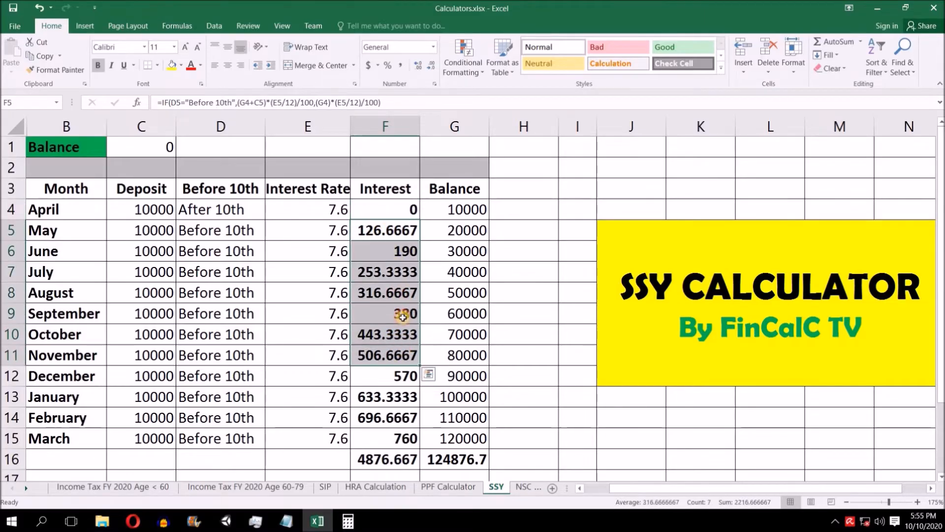
pyautogui.click(394, 230)
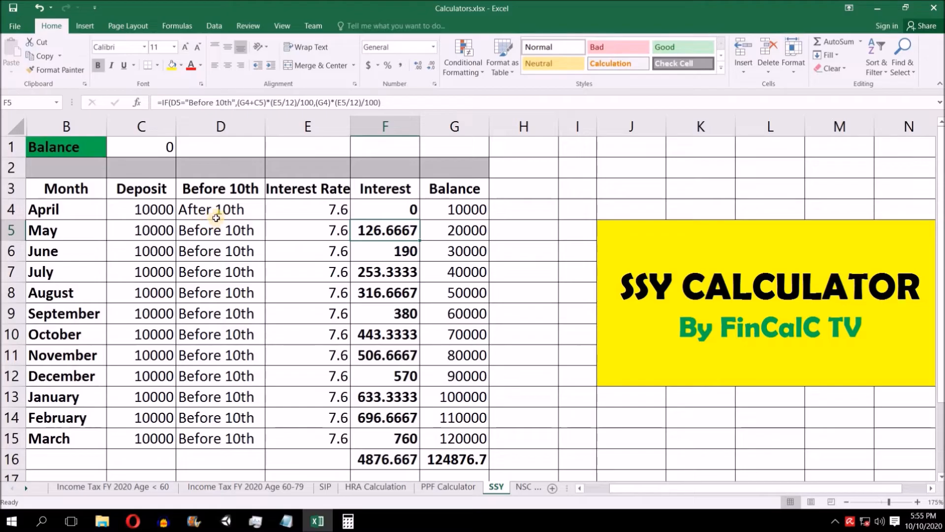
pyautogui.click(211, 211)
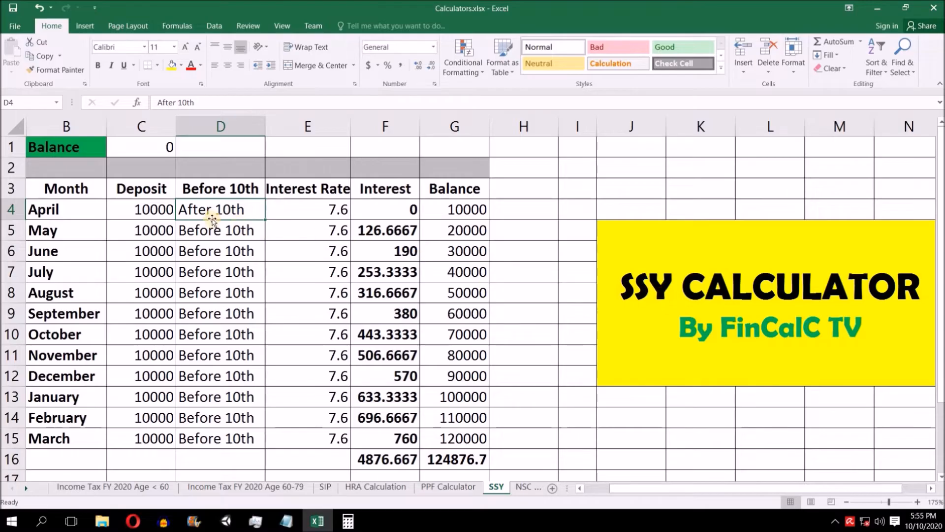
pyautogui.click(399, 211)
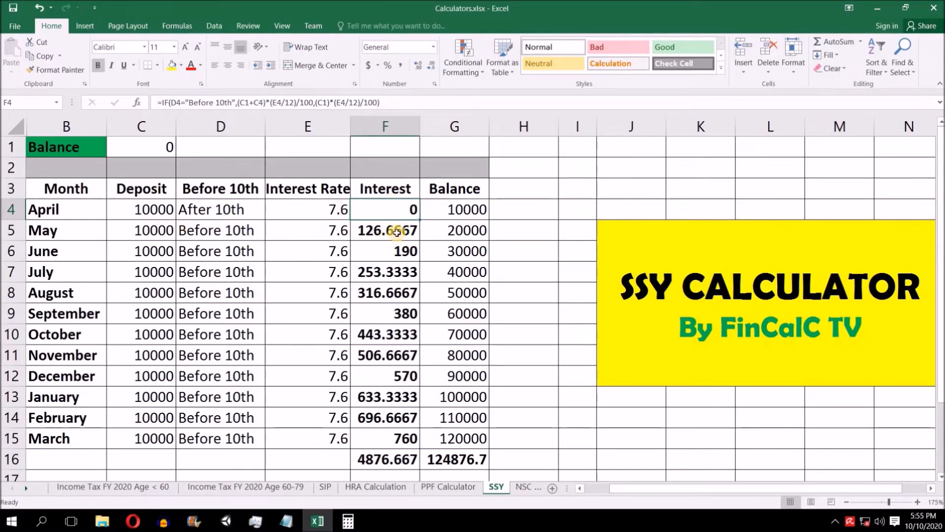
pyautogui.click(142, 210)
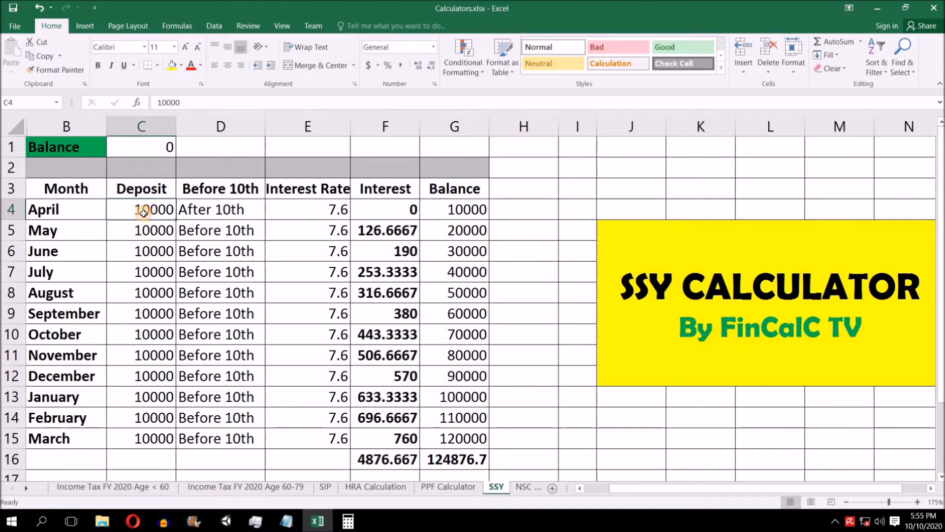
pyautogui.click(217, 212)
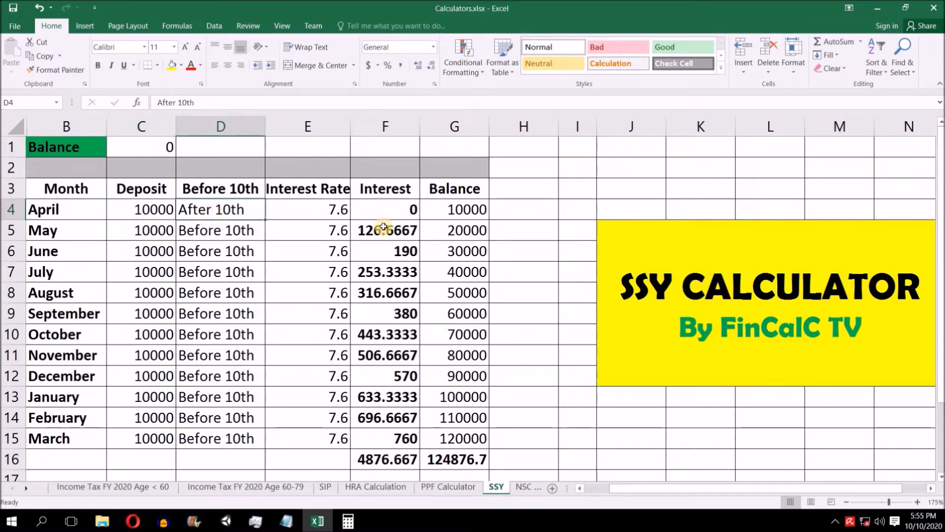
pyautogui.click(399, 211)
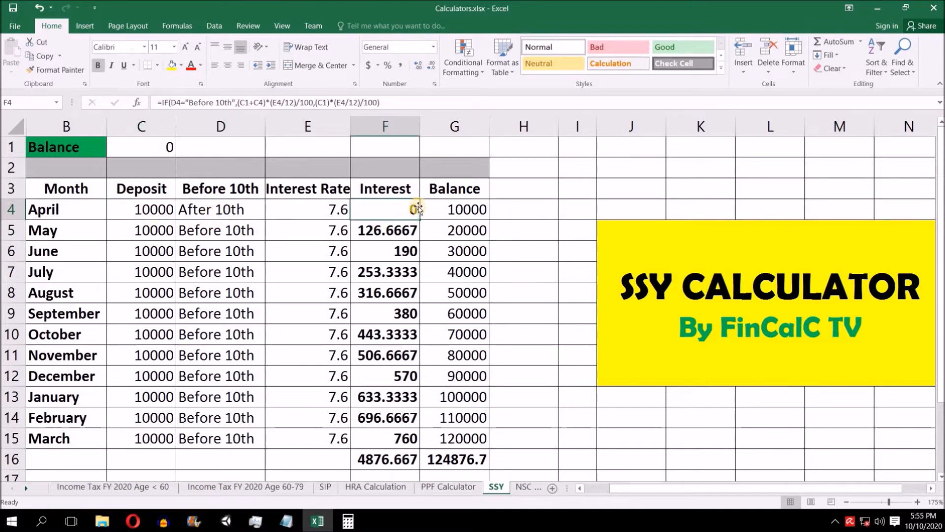
# - Examine the May deposit and its timing, along with the April and May balances and deposits behind the May interest
pyautogui.click(143, 233)
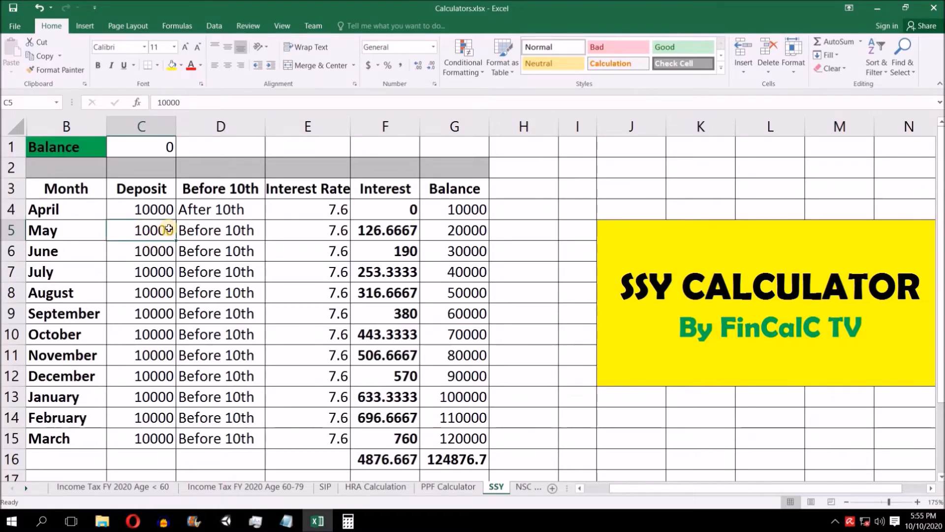
pyautogui.click(229, 232)
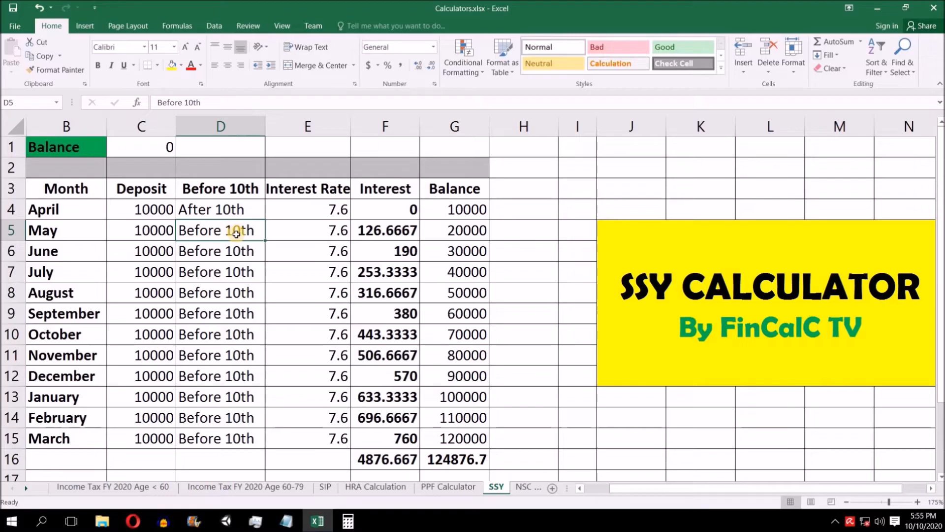
pyautogui.click(457, 233)
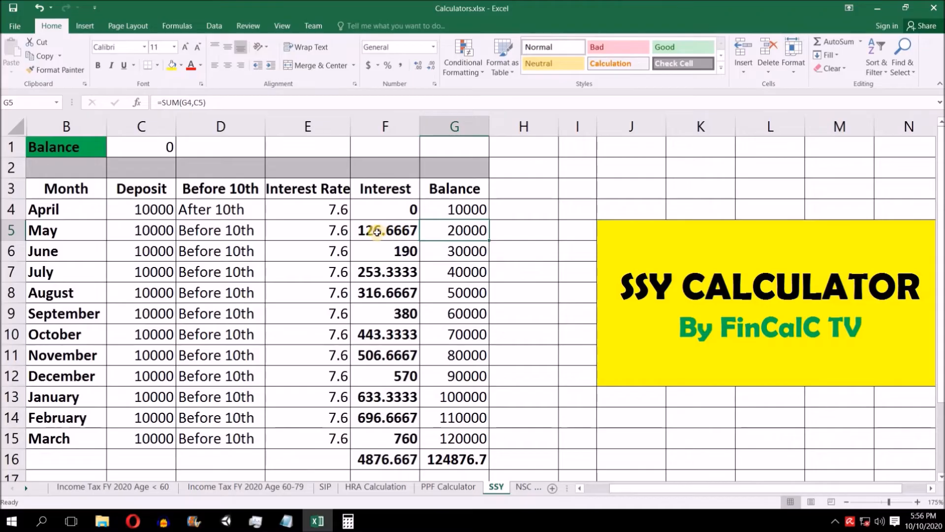
pyautogui.moveTo(455, 211); pyautogui.dragTo(455, 233)
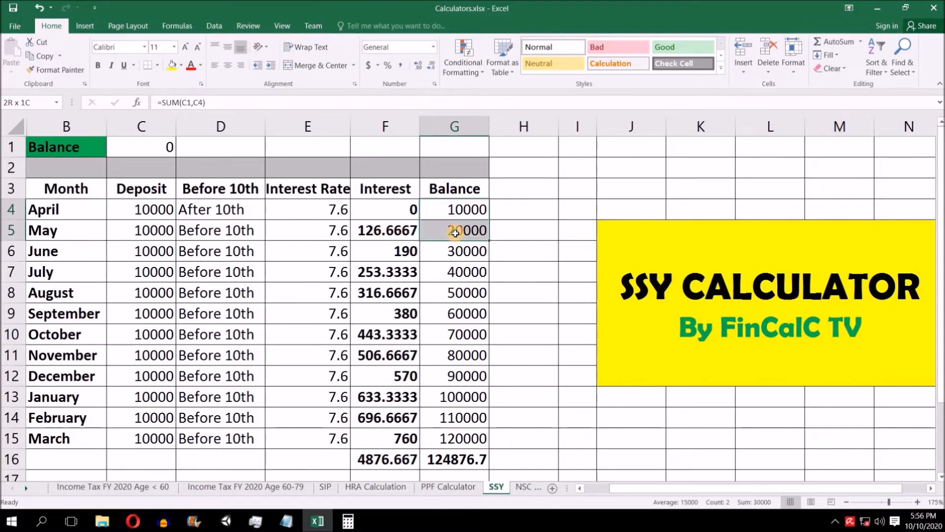
pyautogui.click(452, 209)
pyautogui.moveTo(150, 209); pyautogui.dragTo(154, 230)
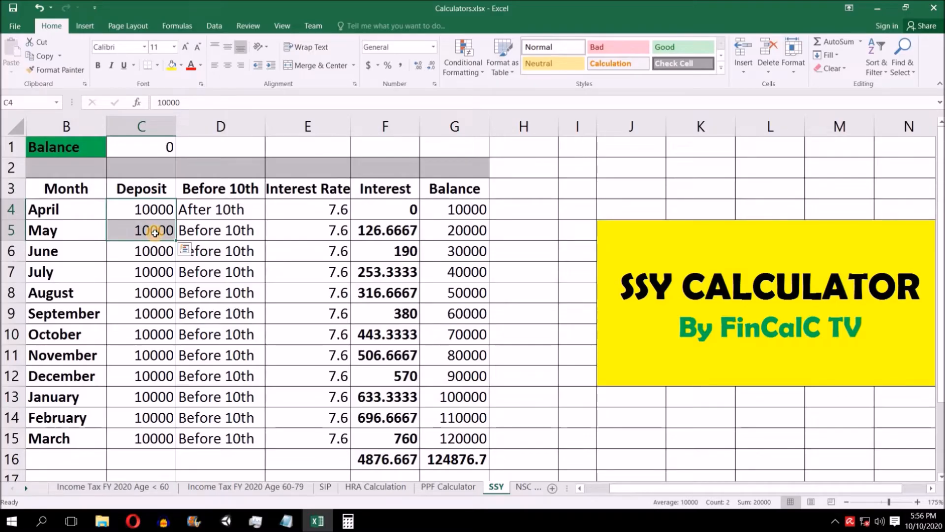
# - Change the May deposit timing in D5 to After 10th
pyautogui.click(220, 231)
pyautogui.doubleClick(223, 235)
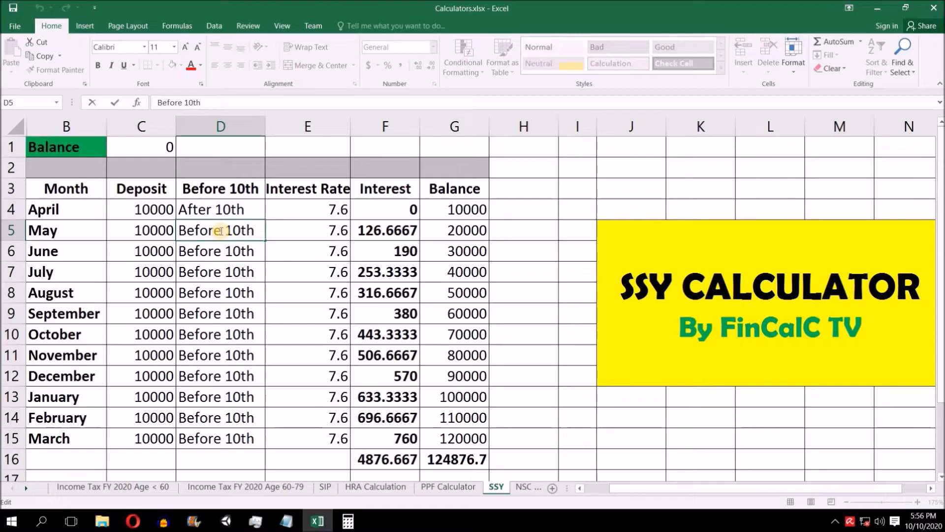
pyautogui.doubleClick(221, 231)
pyautogui.write('After')
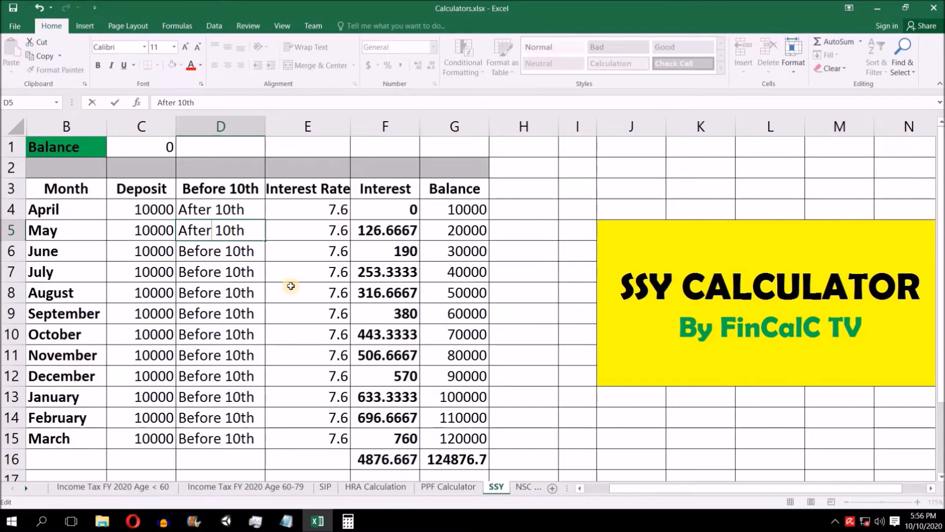
pyautogui.press('Return')
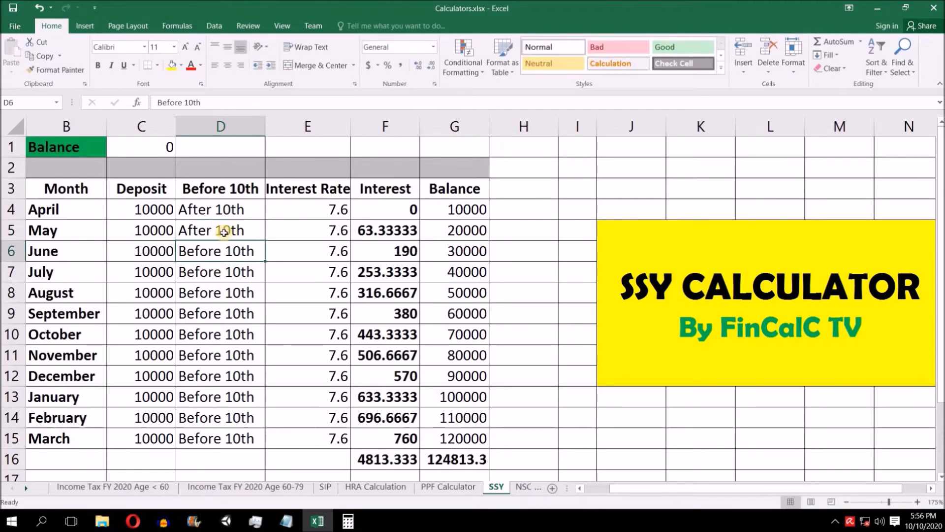
# - Examine the May interest formula in F5 against the April and May deposits, and the June interest formula in F6
pyautogui.click(363, 236)
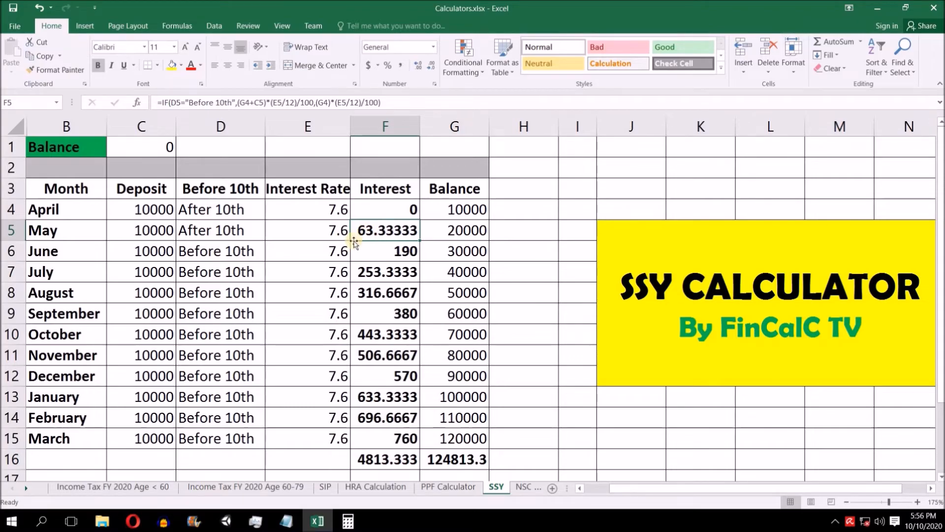
pyautogui.click(148, 208)
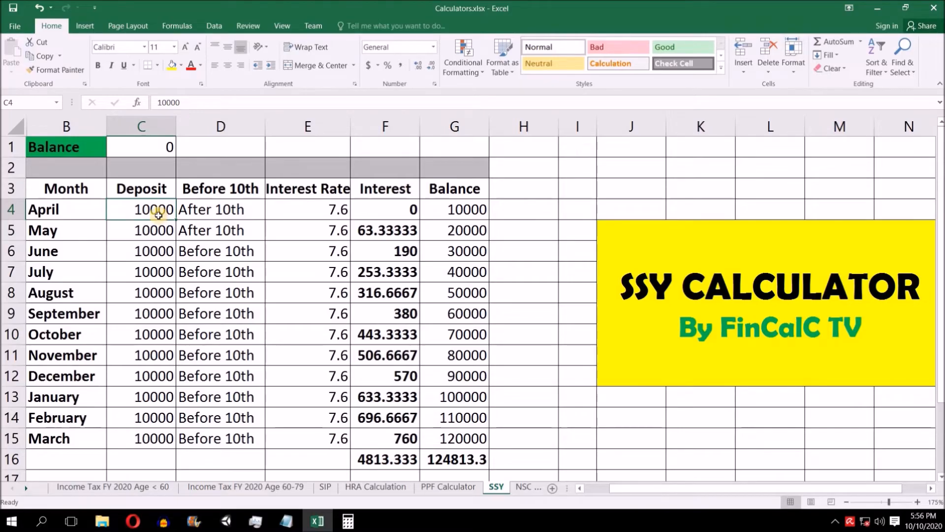
pyautogui.click(139, 233)
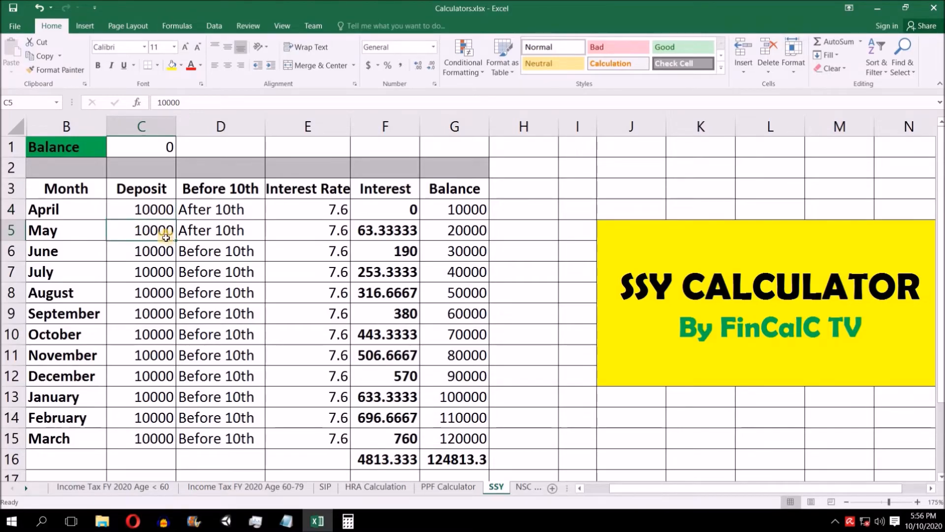
pyautogui.click(399, 250)
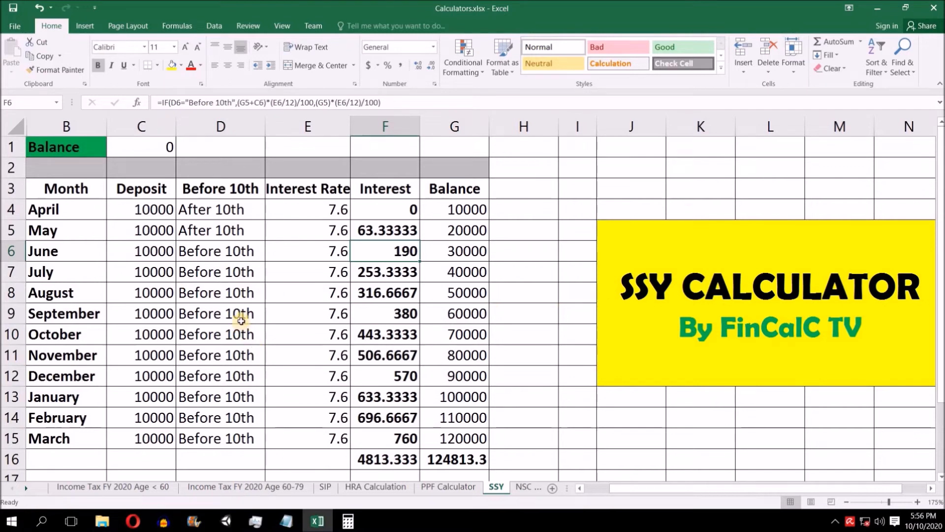
# - Undo the April and May deposit timing changes and review the April to March interest
pyautogui.hotkey('ctrl', 'z')
pyautogui.hotkey('ctrl', 'z')
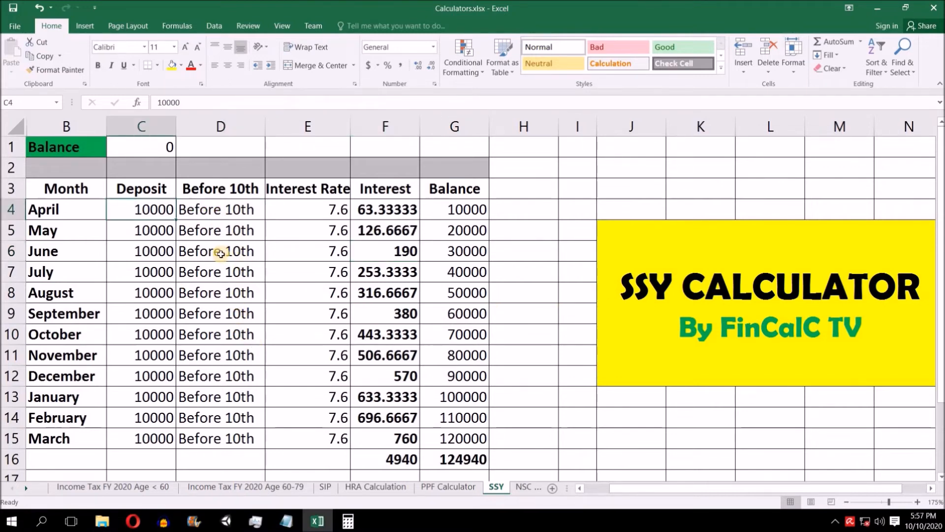
pyautogui.moveTo(386, 210); pyautogui.dragTo(400, 438)
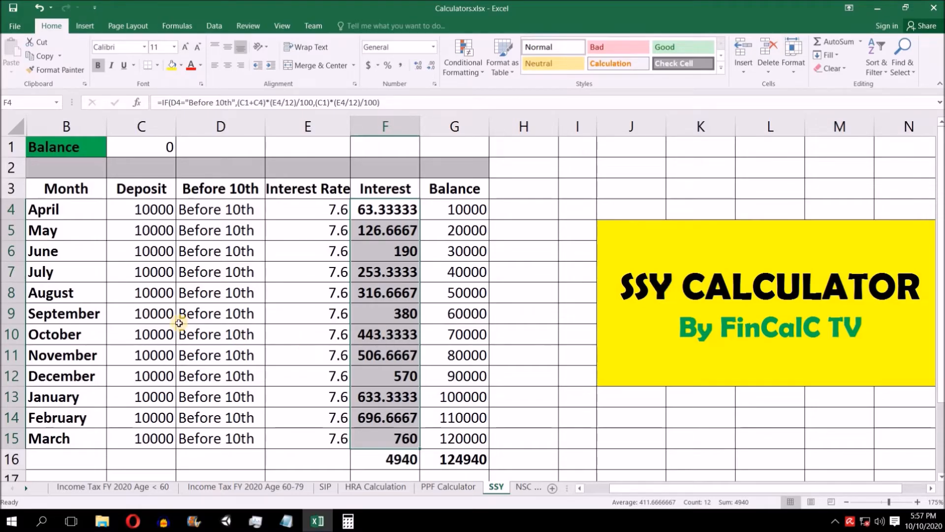
# - Review the April to March interest and its total, and set every monthly deposit in C4:C15 to 0
pyautogui.moveTo(392, 212); pyautogui.dragTo(405, 437)
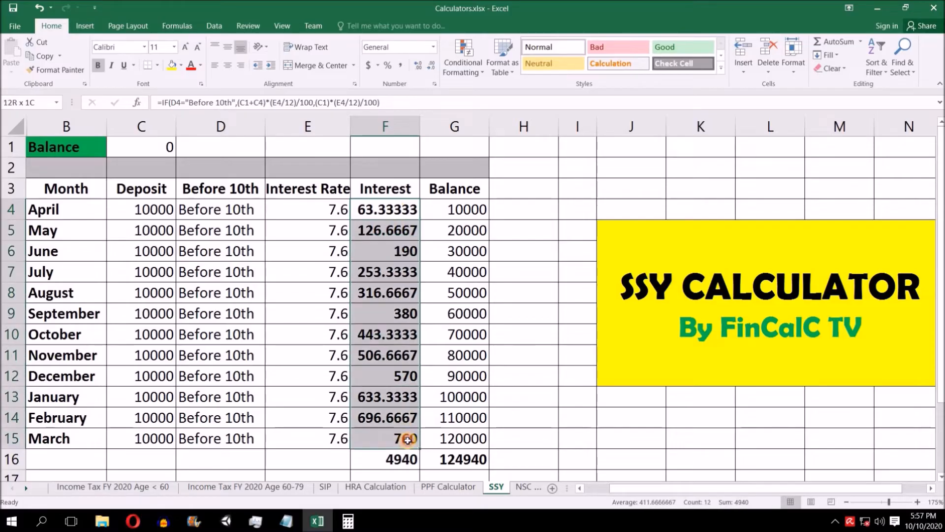
pyautogui.click(402, 455)
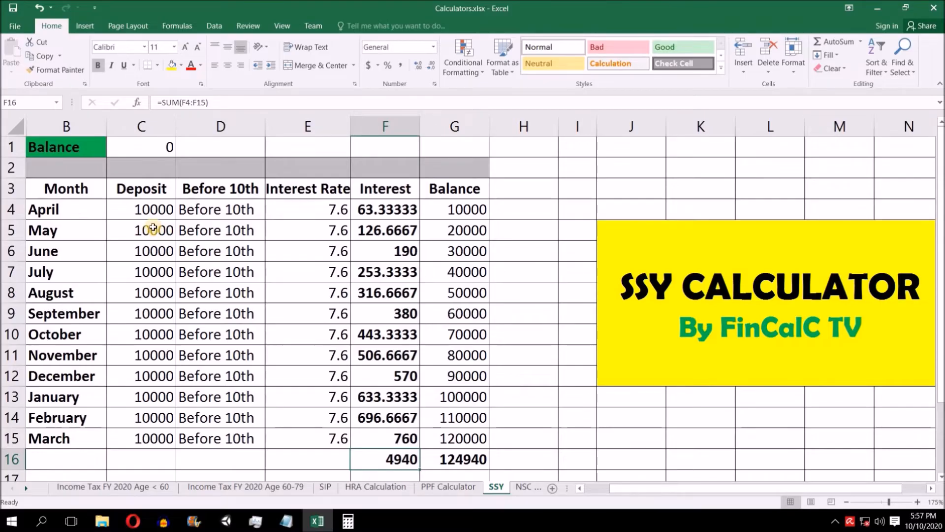
pyautogui.click(153, 208)
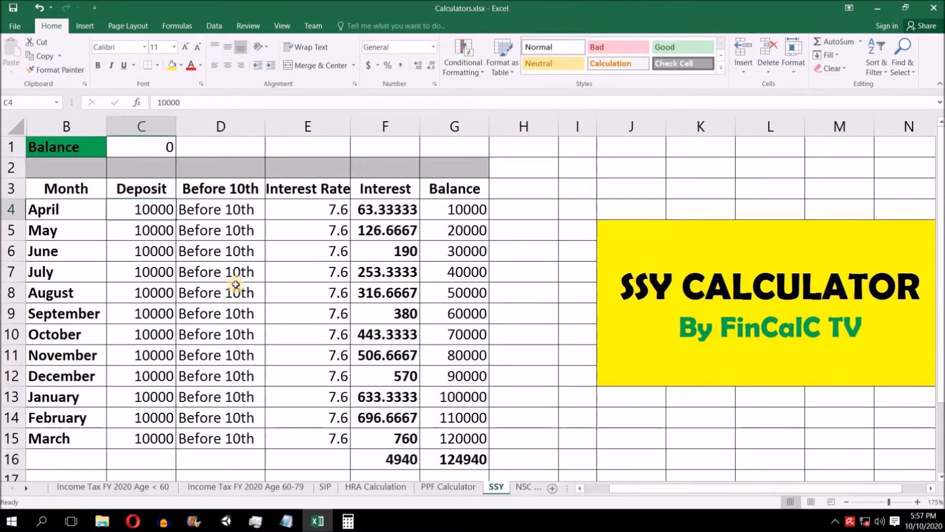
pyautogui.write('0')
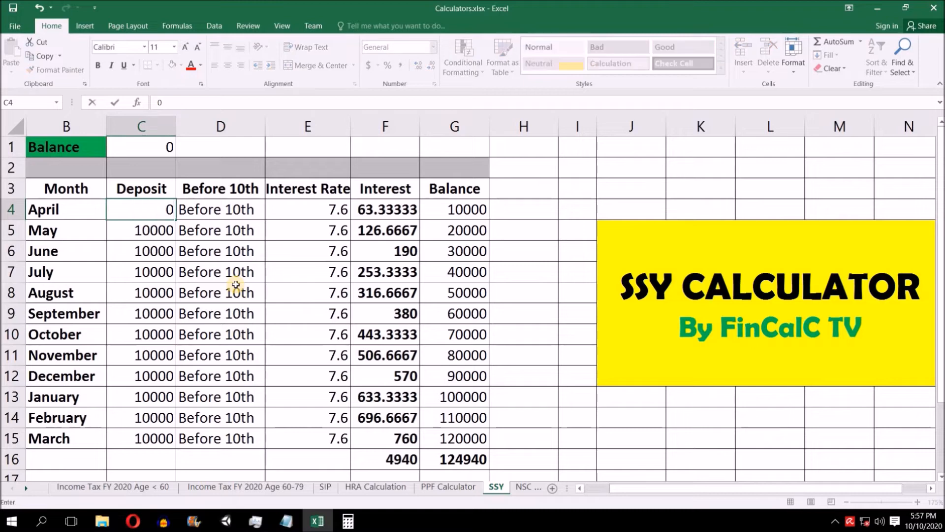
pyautogui.press('Return')
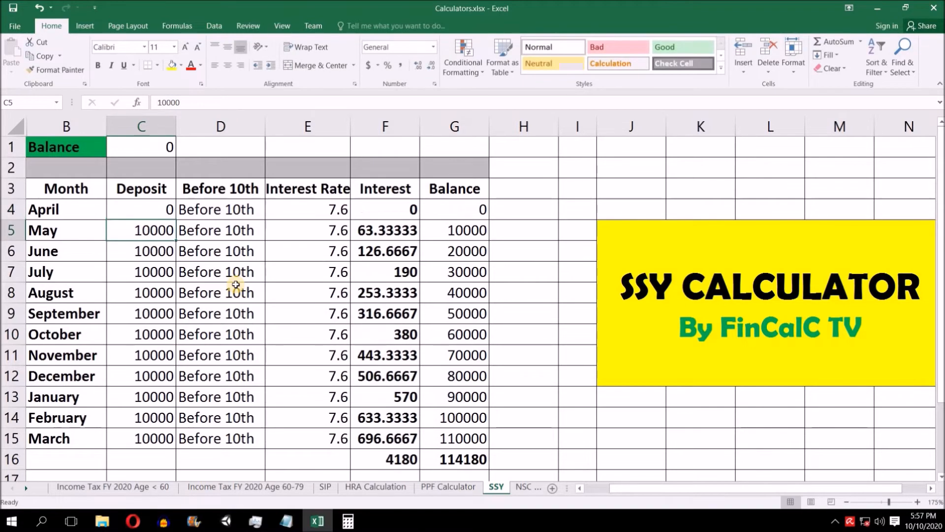
pyautogui.click(164, 214)
pyautogui.moveTo(175, 219); pyautogui.dragTo(178, 444)
# - Set the April deposit in C4 to 150000 as a single yearly deposit
pyautogui.click(158, 216)
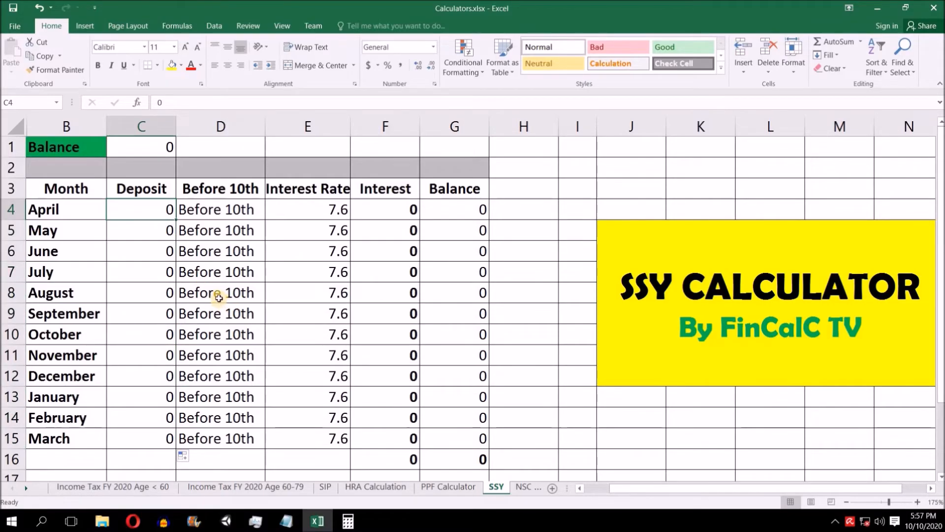
pyautogui.write('150000')
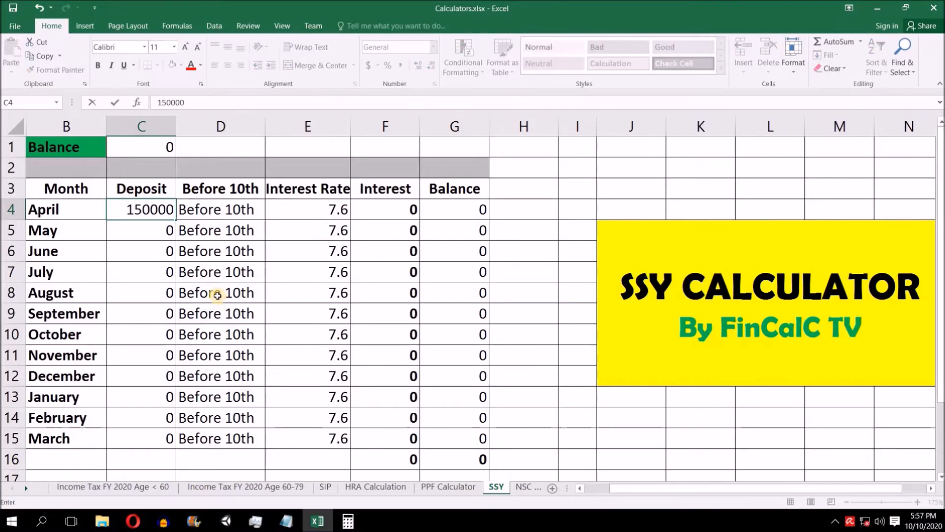
pyautogui.press('Return')
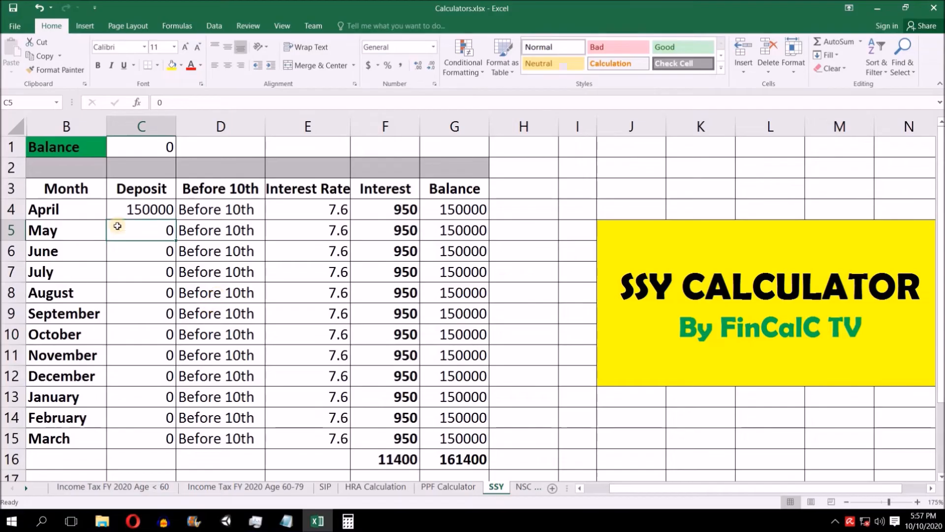
# - Examine how the single April deposit affects the monthly interest, the total interest in F16 and the closing balance in G16
pyautogui.click(146, 209)
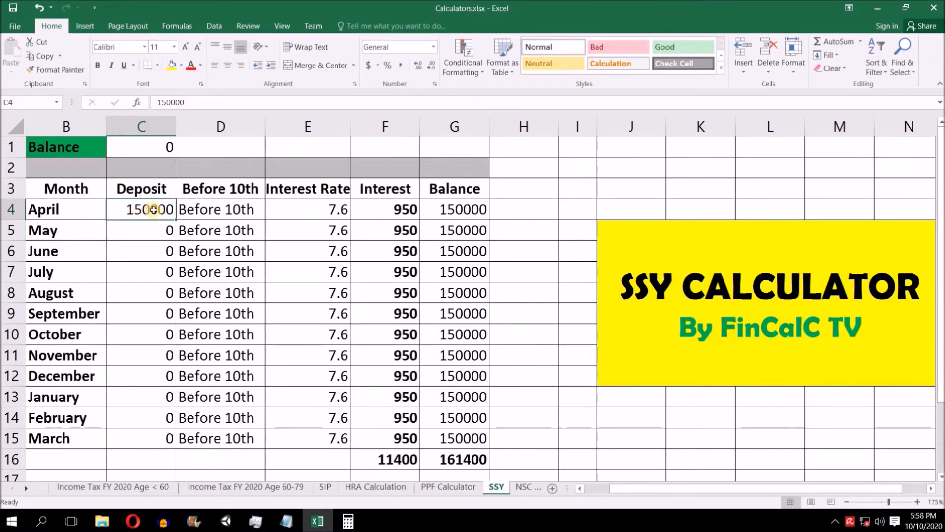
pyautogui.click(405, 211)
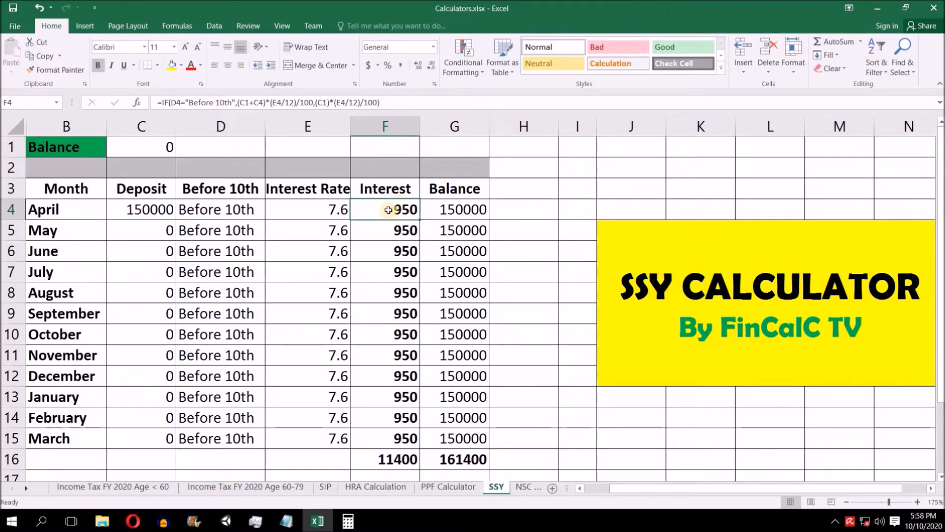
pyautogui.moveTo(403, 217); pyautogui.dragTo(400, 438)
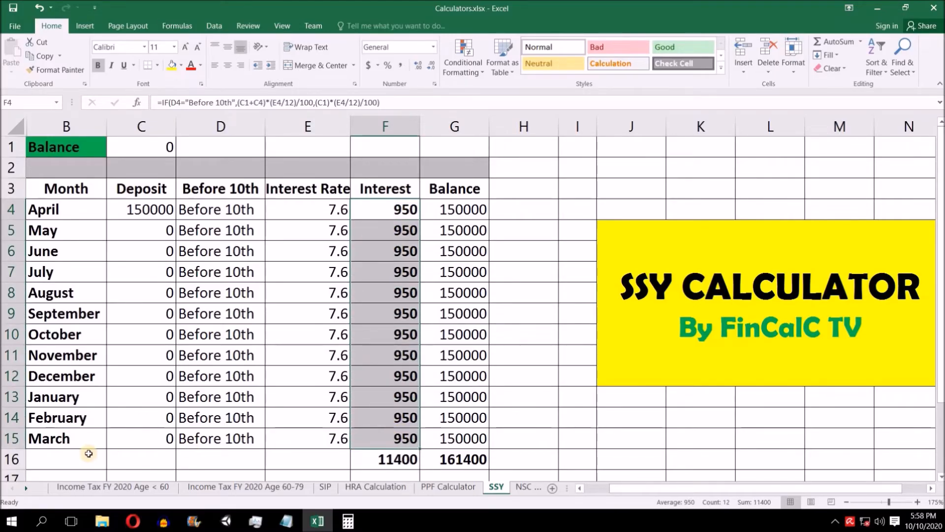
pyautogui.click(391, 460)
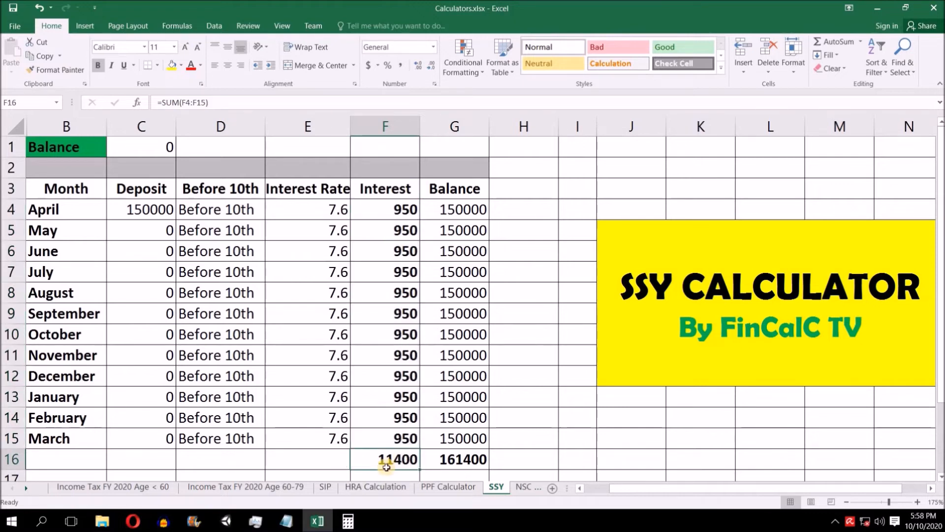
pyautogui.click(448, 461)
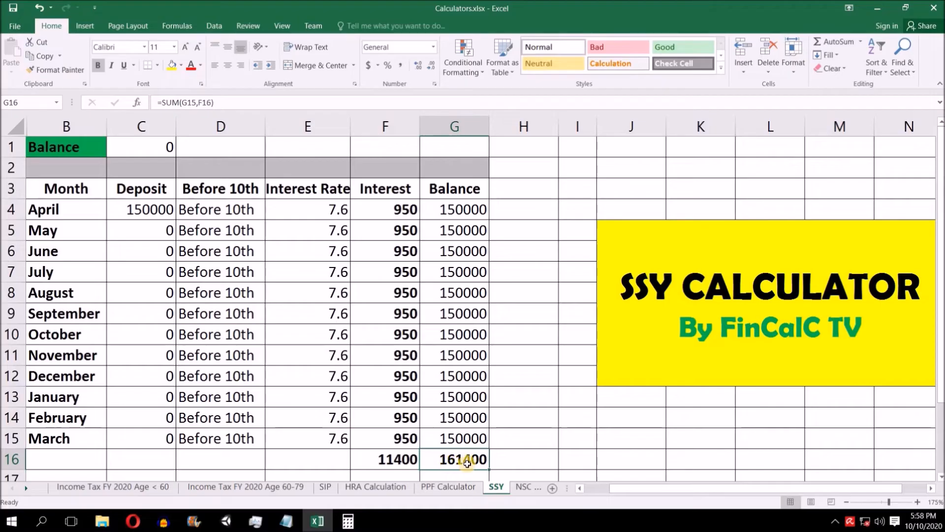
pyautogui.click(143, 209)
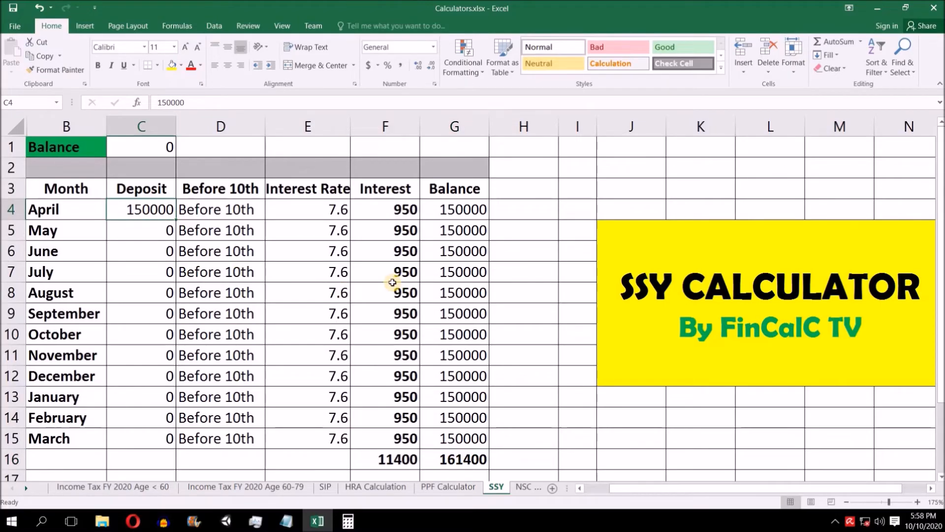
pyautogui.moveTo(385, 208); pyautogui.dragTo(389, 436)
pyautogui.click(148, 210)
pyautogui.moveTo(167, 216); pyautogui.dragTo(471, 443)
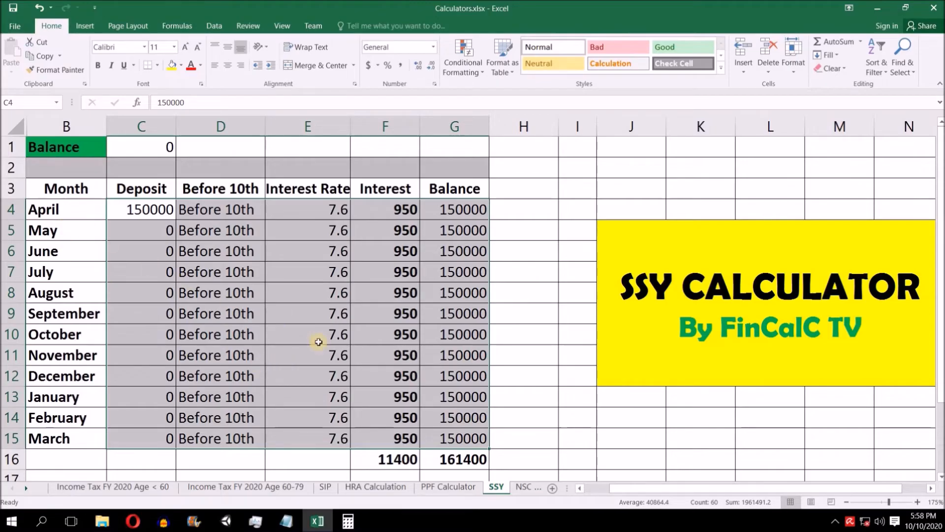
# - Carry the year's closing balance forward by setting the opening balance in C1 to 161400
pyautogui.click(451, 459)
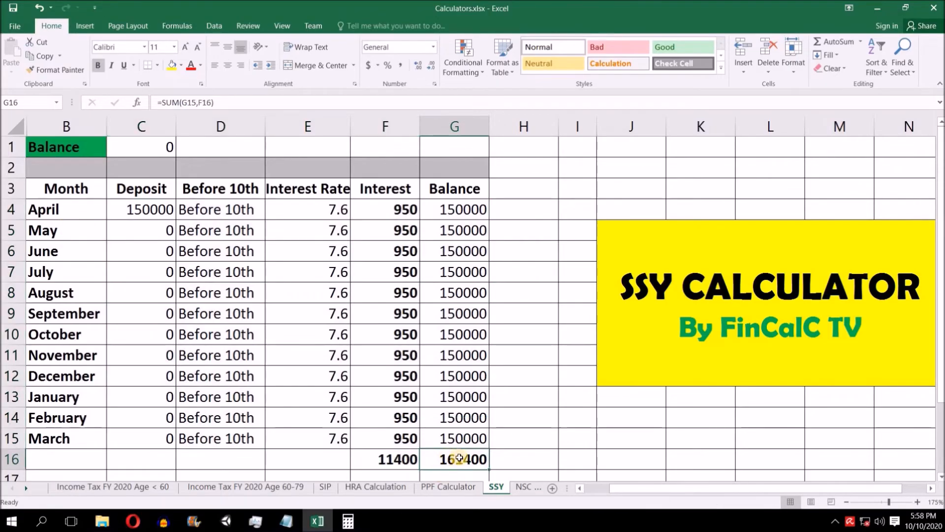
pyautogui.click(163, 147)
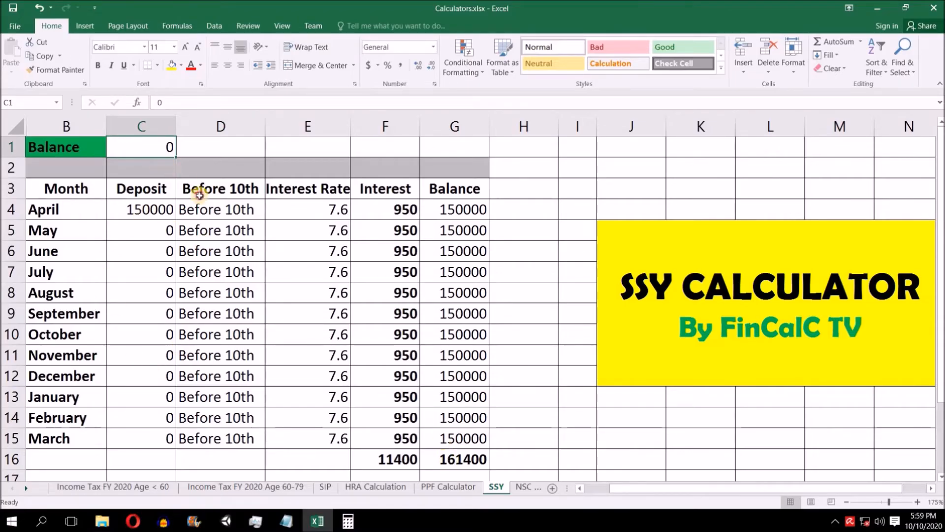
pyautogui.write('1')
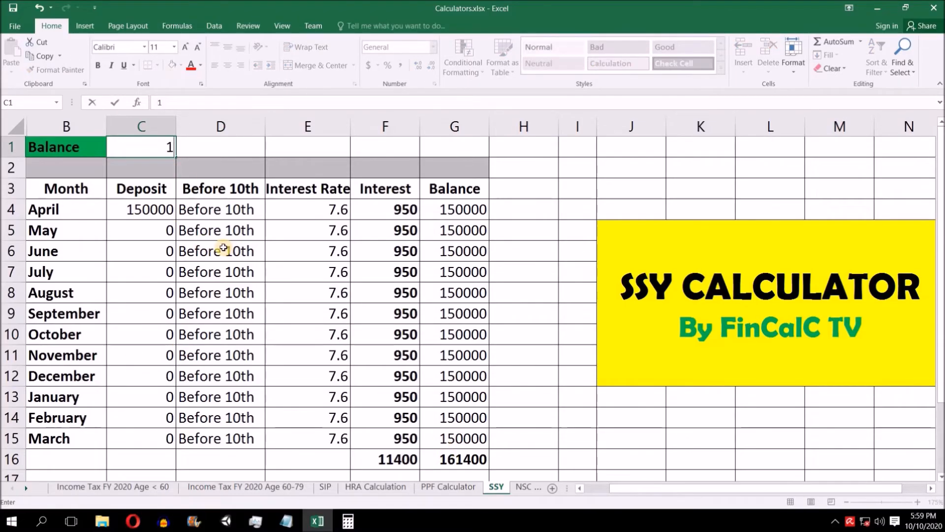
pyautogui.write('61400')
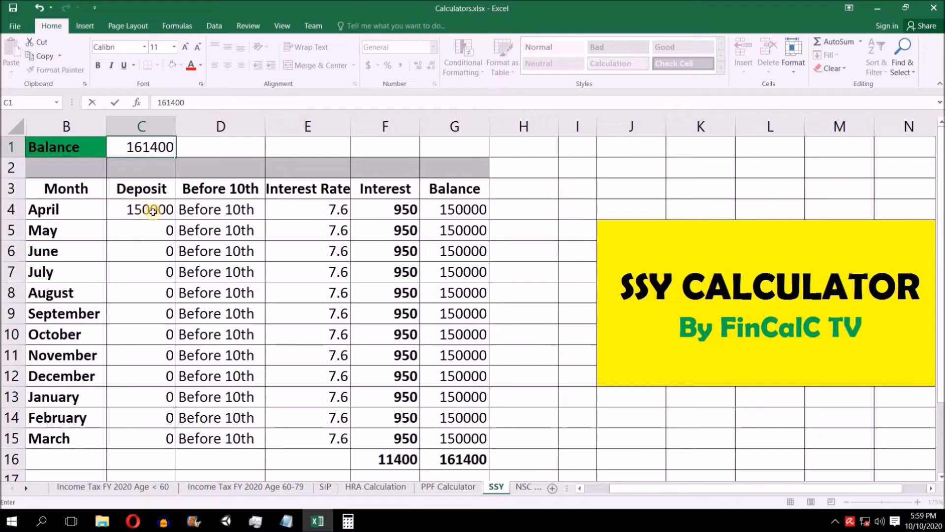
pyautogui.press('Return')
# - Examine the April balance formula in G4 against the opening balance and April deposit, along with the balances through March
pyautogui.click(463, 217)
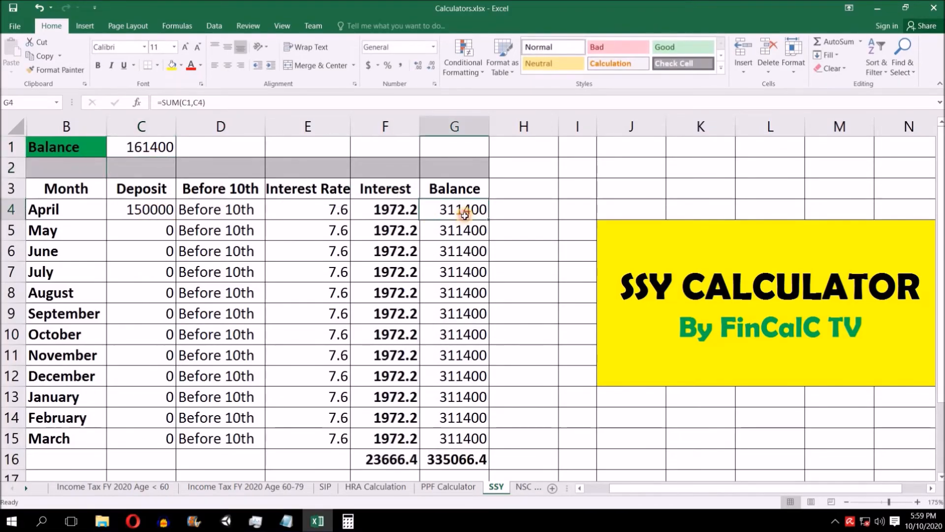
pyautogui.click(142, 151)
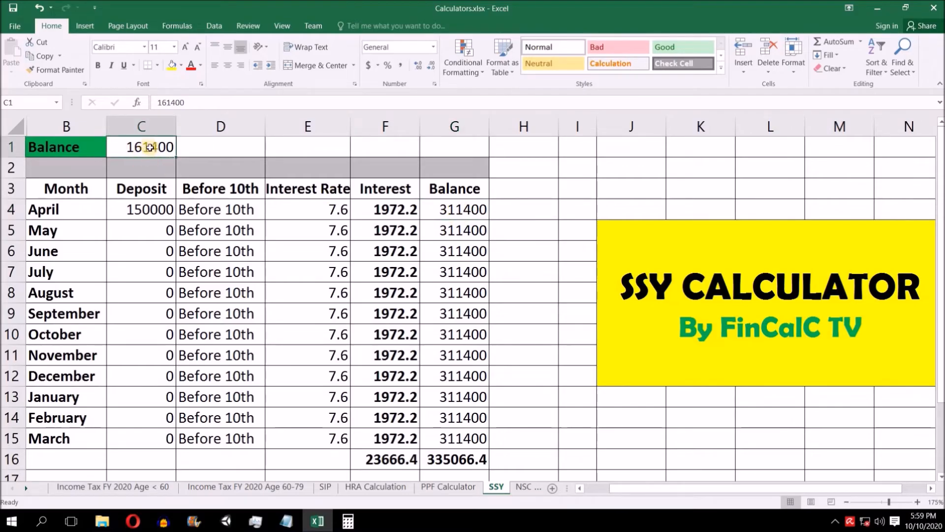
pyautogui.click(144, 209)
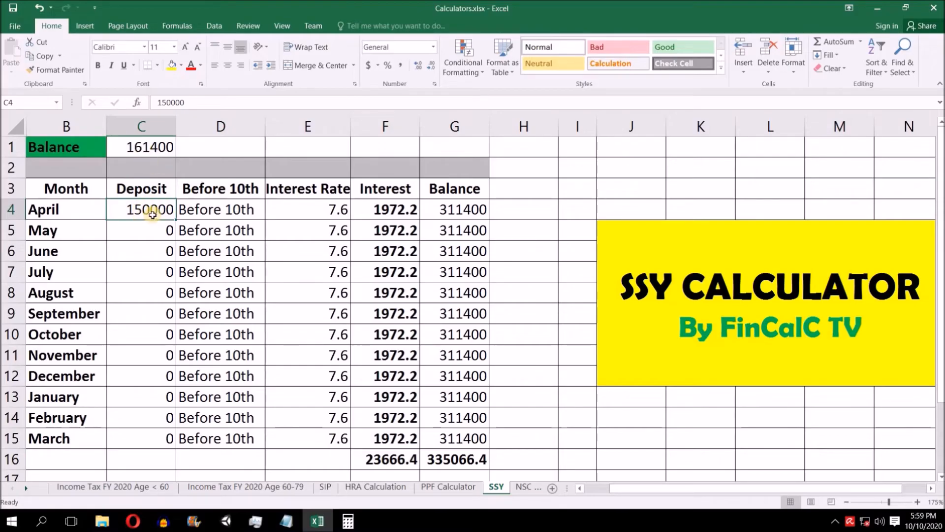
pyautogui.click(455, 209)
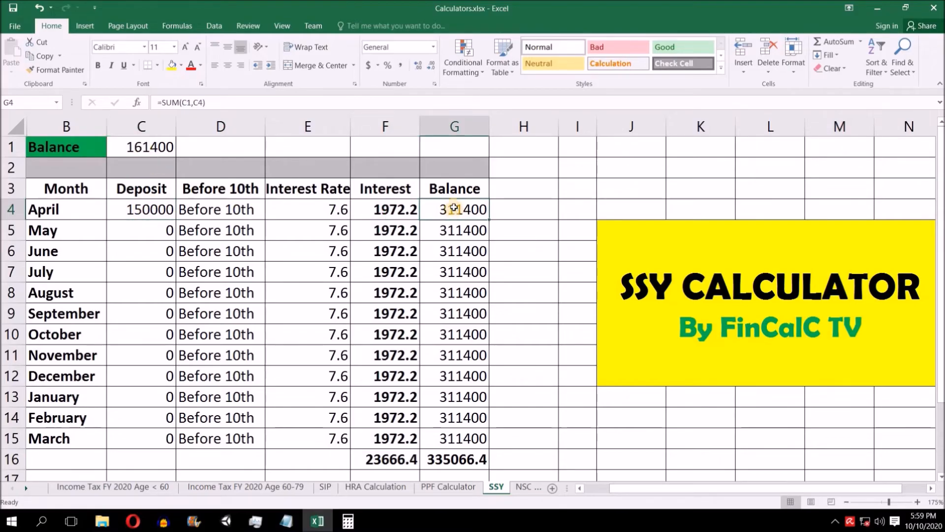
pyautogui.moveTo(462, 216); pyautogui.dragTo(463, 439)
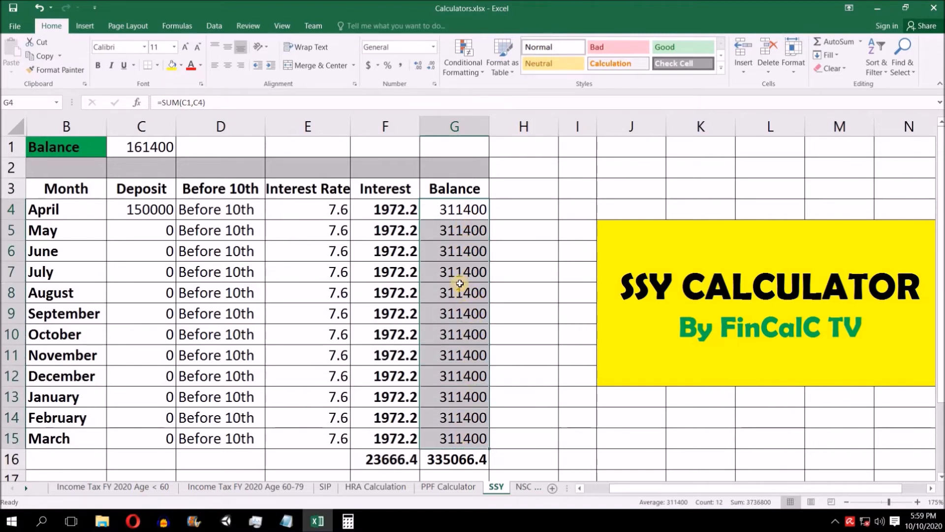
# - Examine the second year's monthly interest in F4:F15 and how it feeds the closing balance in G16
pyautogui.moveTo(395, 209); pyautogui.dragTo(399, 439)
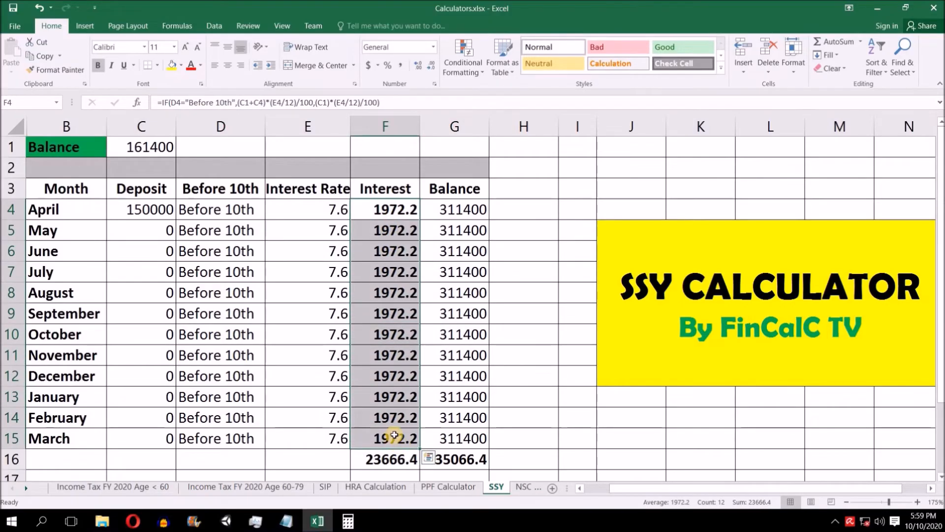
pyautogui.click(460, 460)
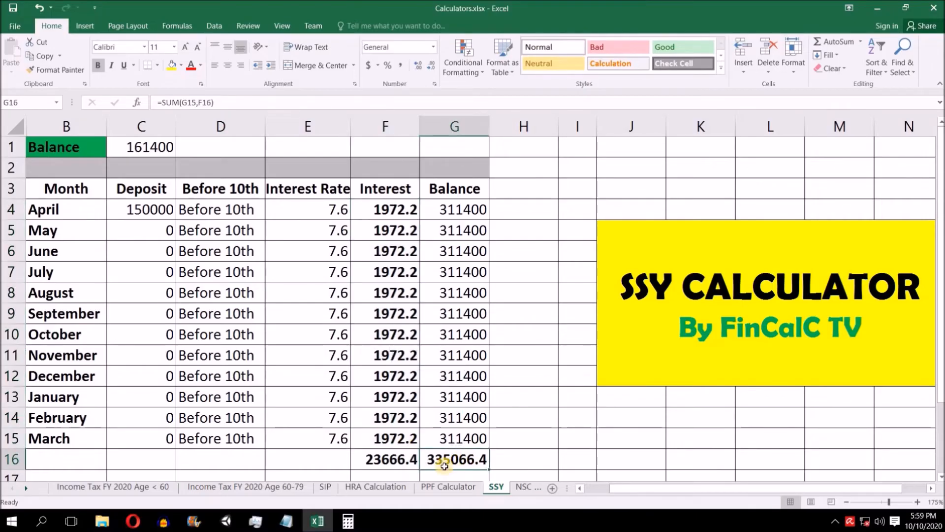
pyautogui.click(466, 209)
pyautogui.moveTo(458, 250); pyautogui.dragTo(460, 293)
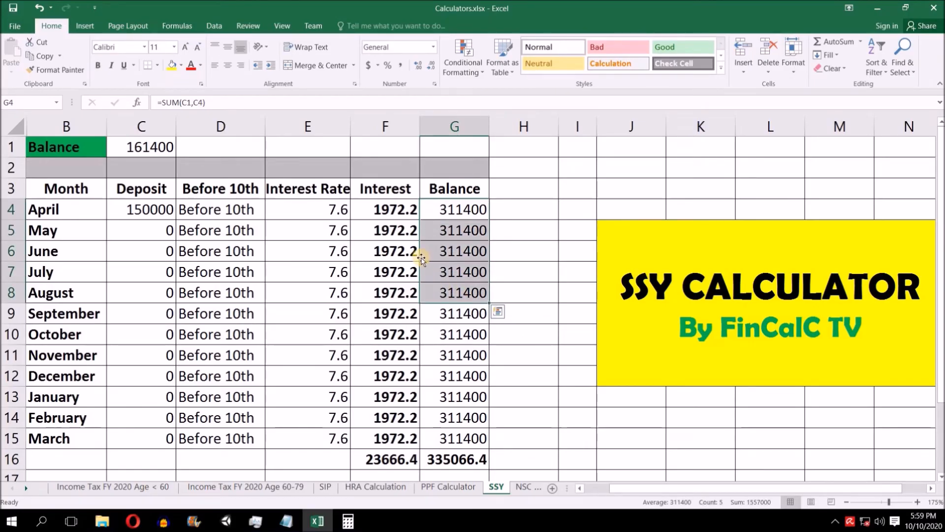
pyautogui.click(434, 459)
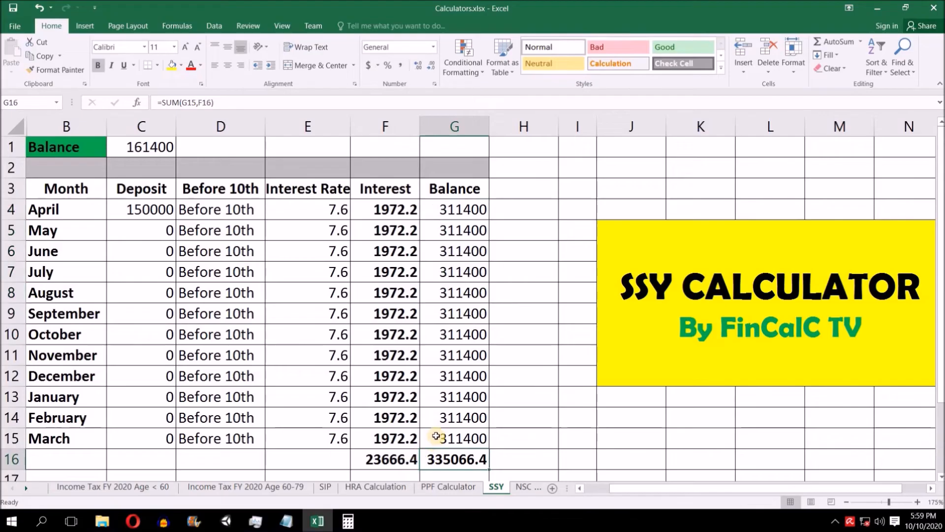
pyautogui.moveTo(398, 211); pyautogui.dragTo(394, 438)
pyautogui.click(460, 460)
pyautogui.moveTo(75, 149); pyautogui.dragTo(450, 436)
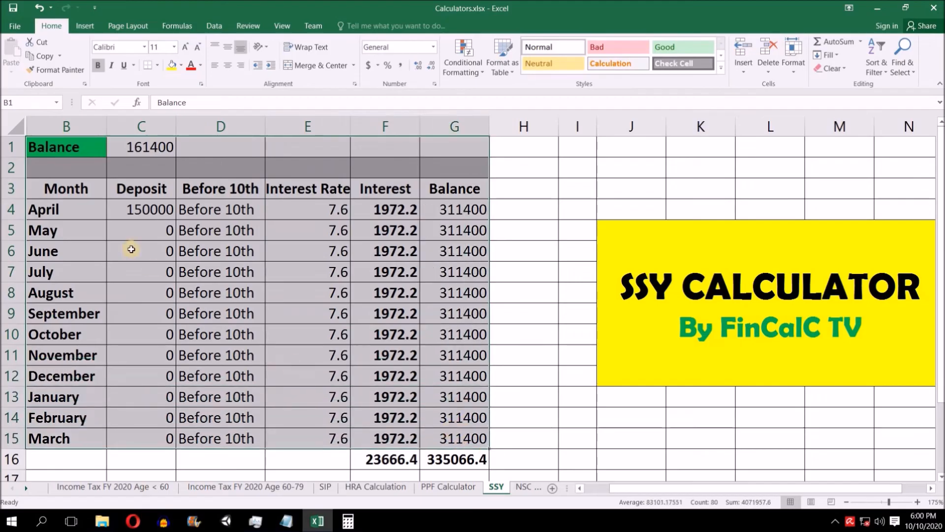
# - Compare the April lump-sum deposit with the May to March deposits, and review the interest, the closing balance and the whole table
pyautogui.click(148, 225)
pyautogui.click(127, 210)
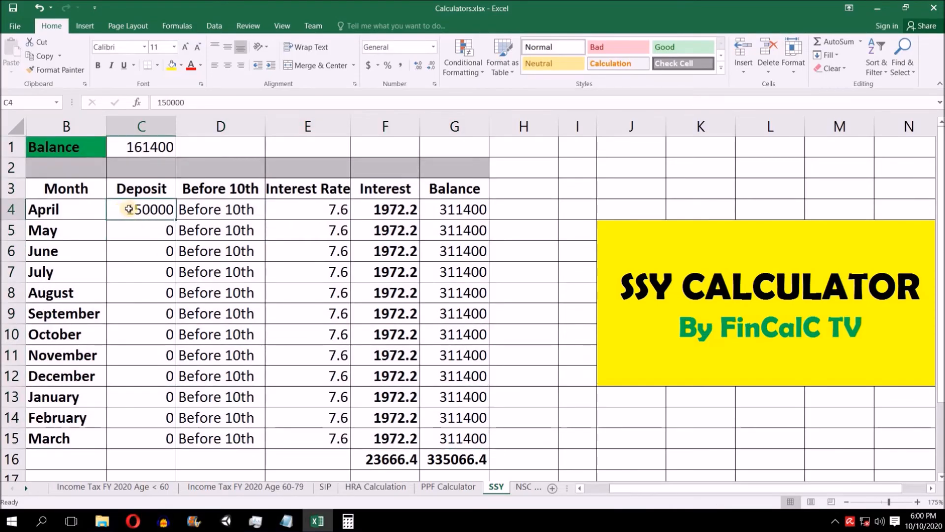
pyautogui.moveTo(160, 230); pyautogui.dragTo(147, 418)
pyautogui.click(157, 213)
pyautogui.moveTo(392, 209); pyautogui.dragTo(376, 420)
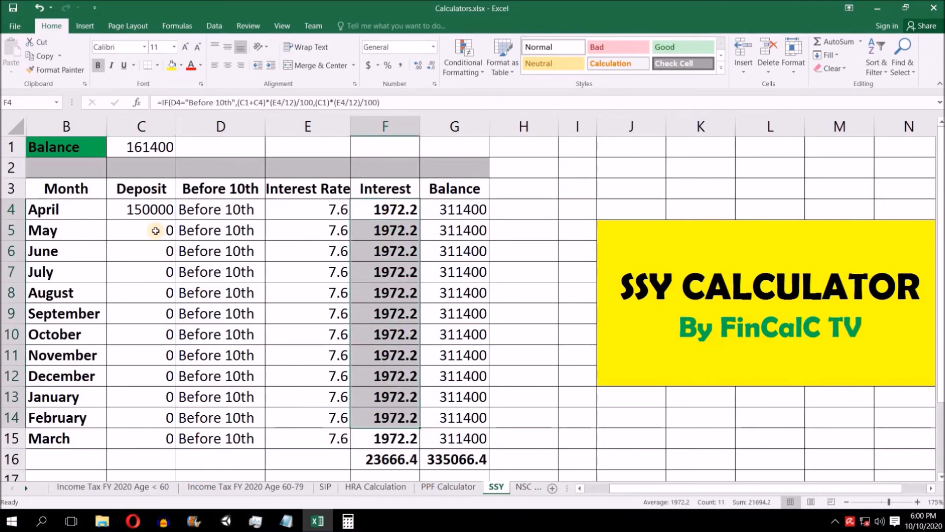
pyautogui.moveTo(69, 147); pyautogui.dragTo(461, 450)
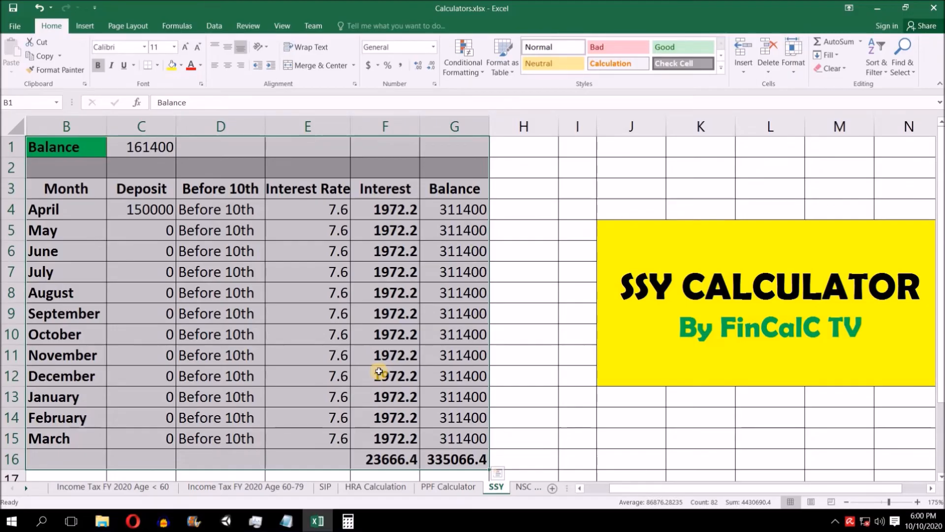
pyautogui.click(133, 213)
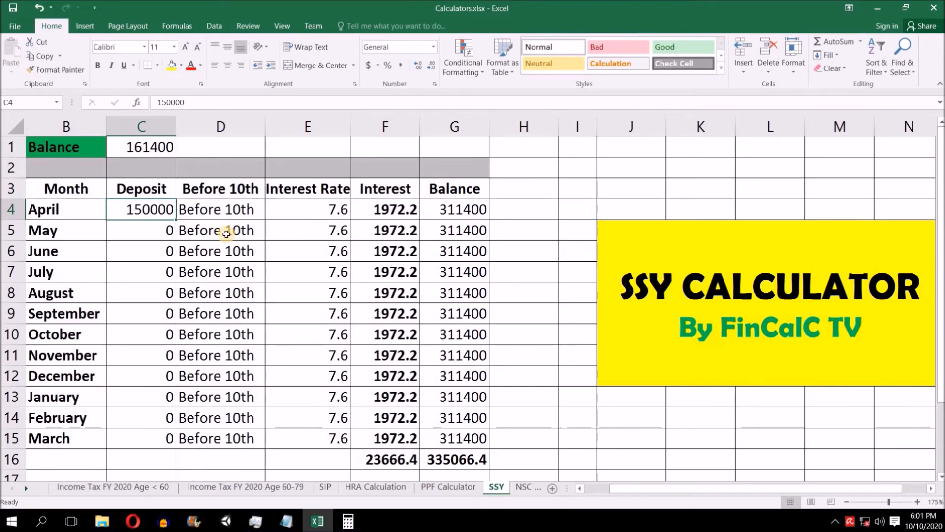
pyautogui.click(451, 458)
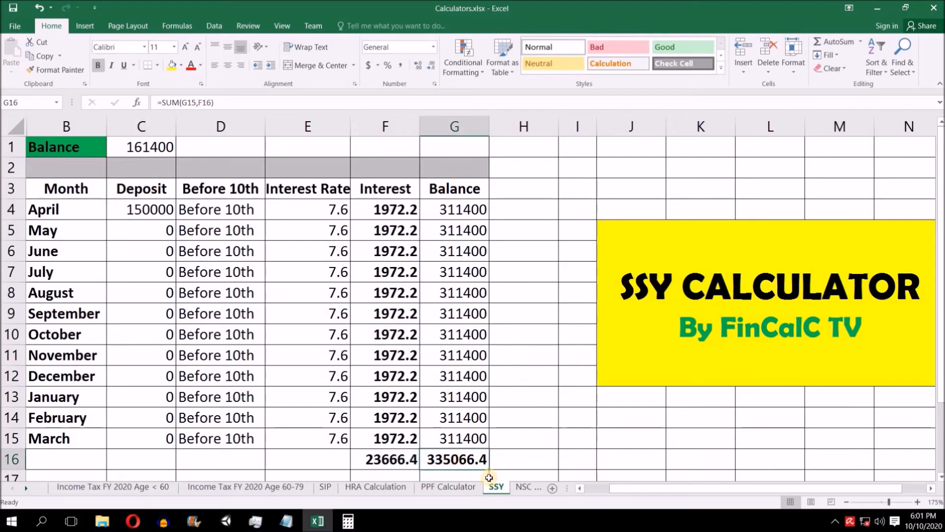
pyautogui.moveTo(461, 456)
pyautogui.mouseDown()
pyautogui.moveTo(422, 455)
pyautogui.moveTo(308, 420)
pyautogui.moveTo(99, 265)
pyautogui.moveTo(82, 148)
pyautogui.mouseUp()
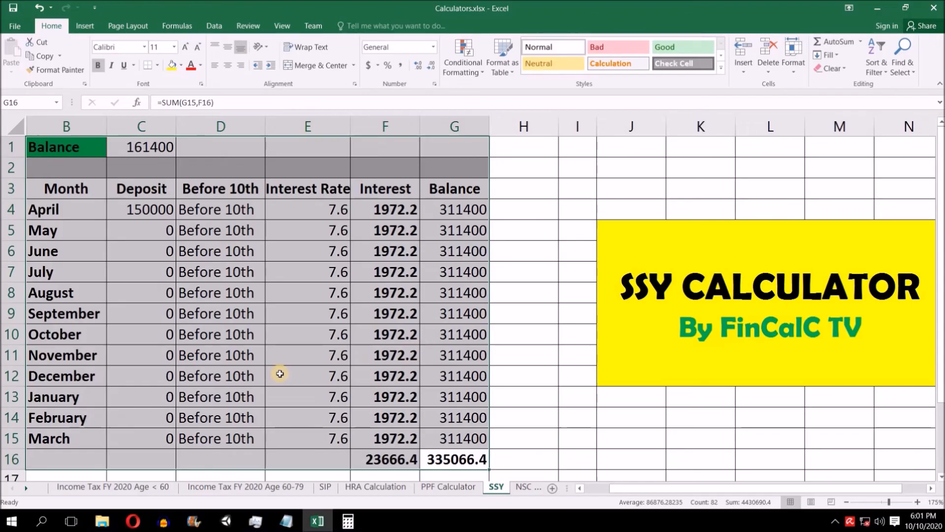
# - Review the old and new slab columns on the income tax sheets for age under 60 and age 60-79
pyautogui.click(112, 489)
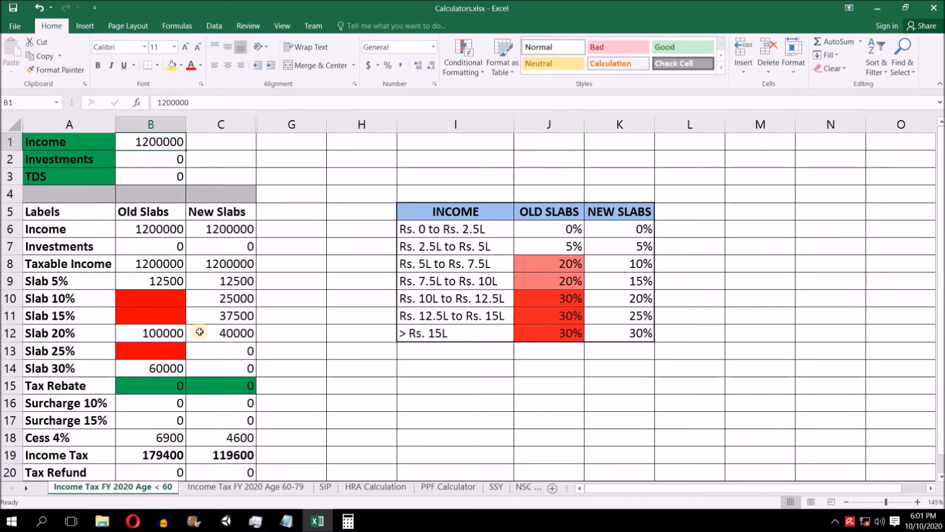
pyautogui.click(150, 212)
pyautogui.moveTo(186, 213); pyautogui.dragTo(220, 212)
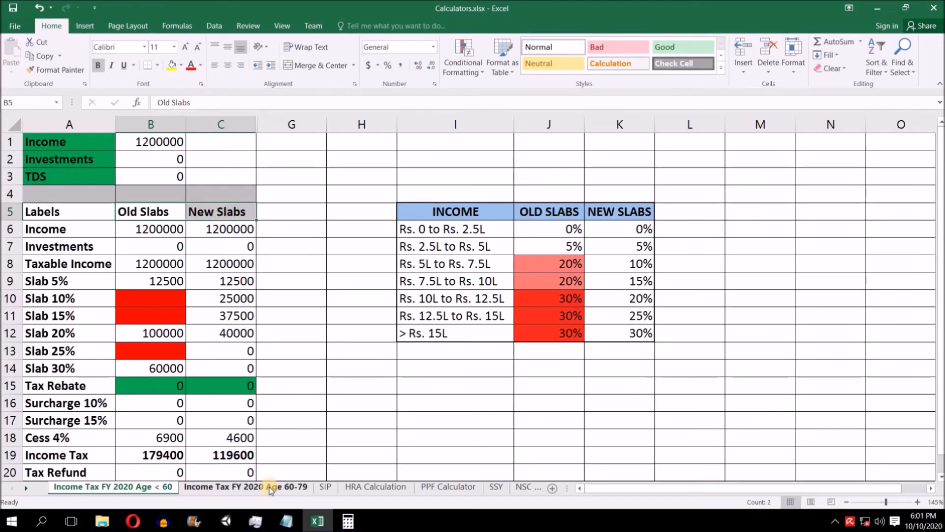
pyautogui.click(268, 488)
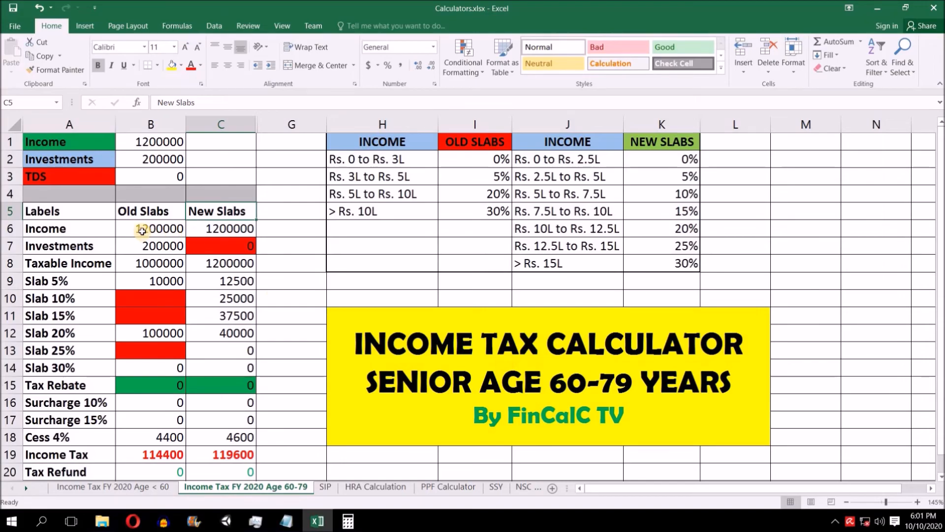
# - Look over the SIP sheet, examining its months column and the monthly NAV rates in C2:C11
pyautogui.click(327, 490)
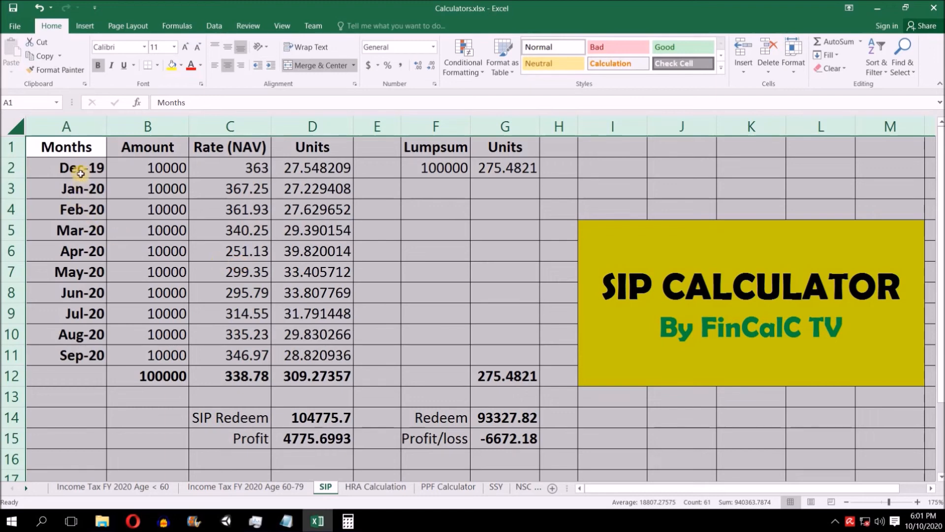
pyautogui.click(89, 153)
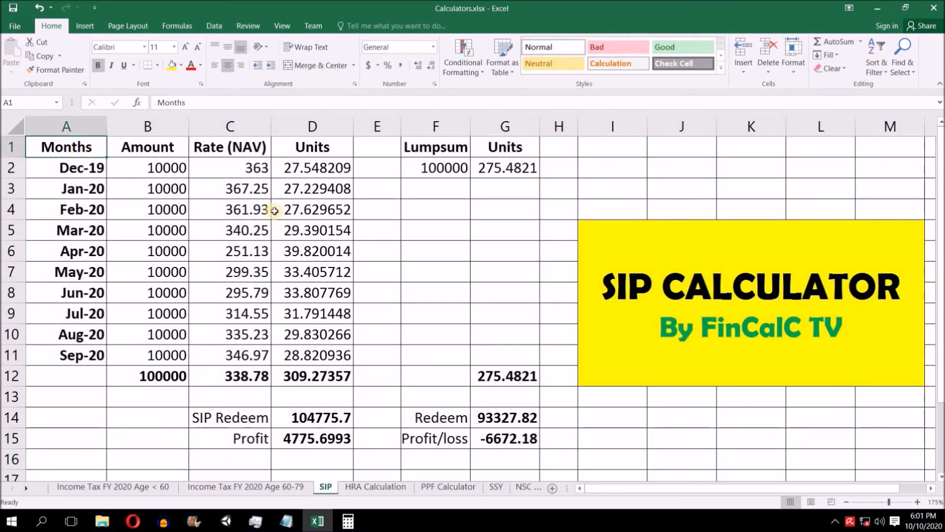
pyautogui.moveTo(249, 173); pyautogui.dragTo(248, 354)
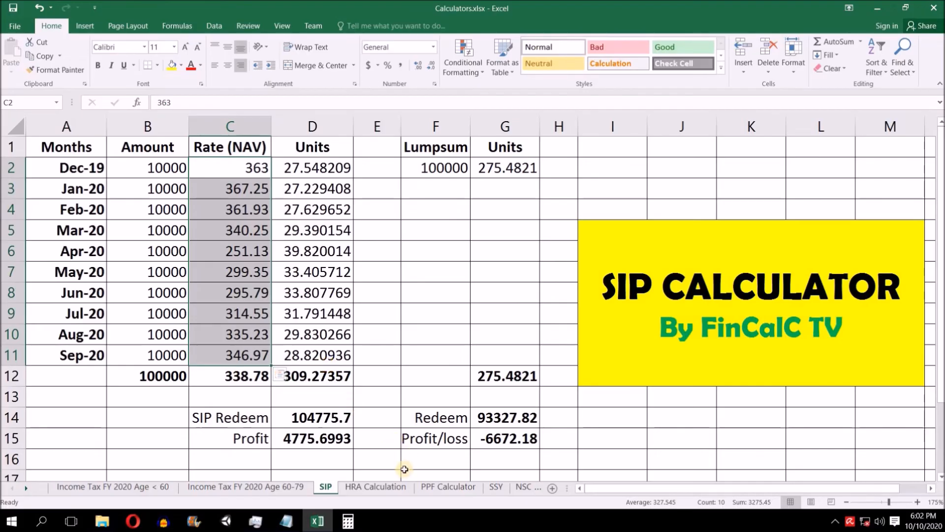
# - Review the HRA Calculation sheet, covering the rent, basic salary and HRA inputs and the three exemption calculations
pyautogui.click(381, 488)
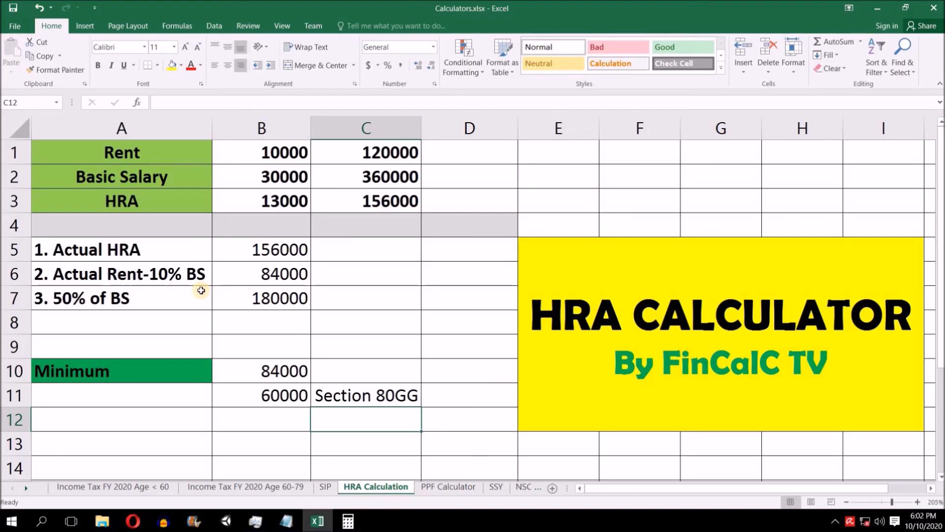
pyautogui.moveTo(113, 148); pyautogui.dragTo(120, 178)
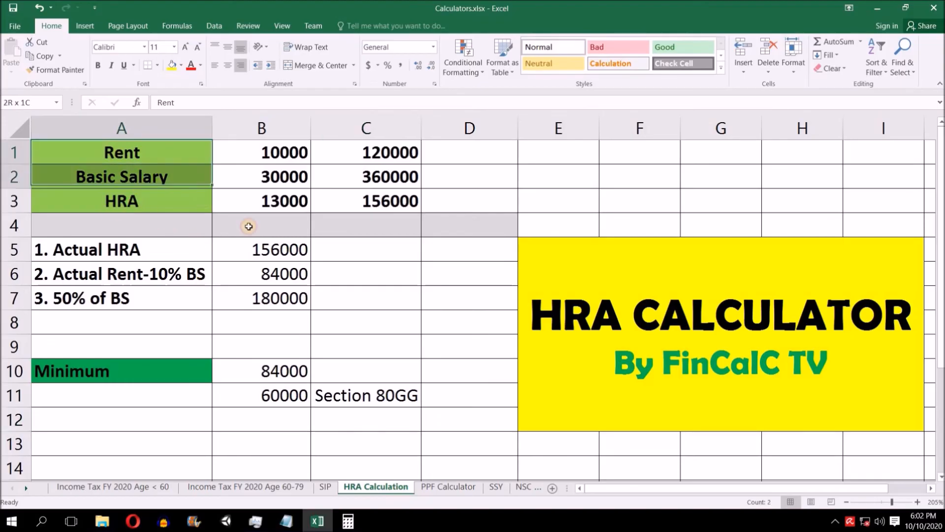
pyautogui.moveTo(249, 226); pyautogui.dragTo(386, 316)
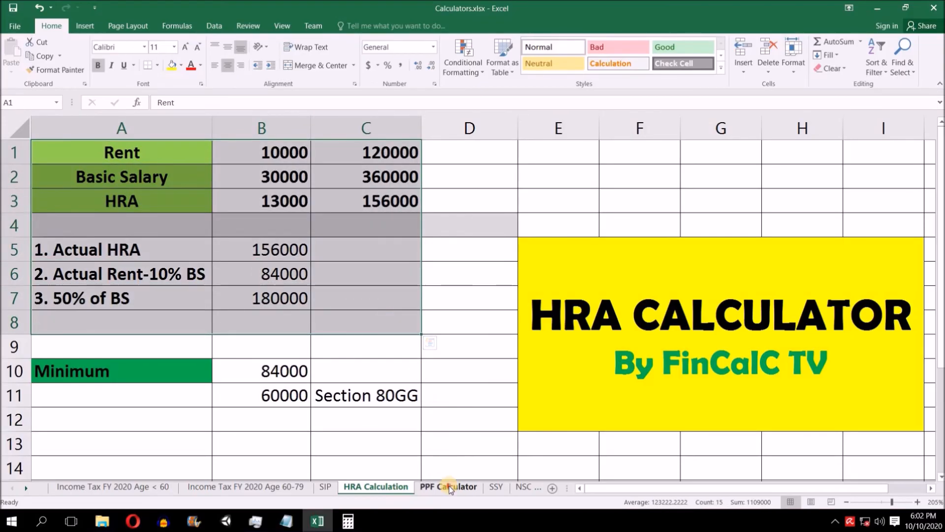
# - Examine the PPF Calculator's monthly interest rates and compare its before-5th deposit column with the SSY sheet's before-10th column
pyautogui.click(449, 486)
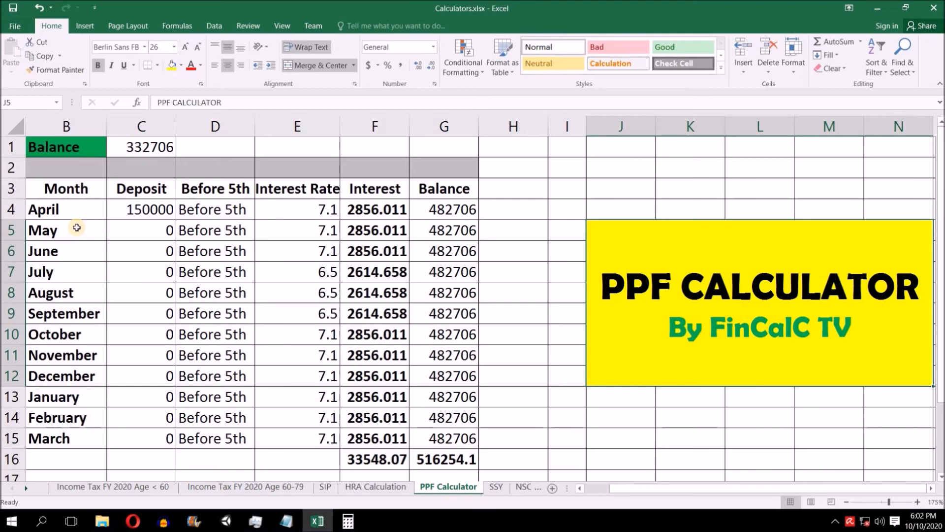
pyautogui.moveTo(306, 211); pyautogui.dragTo(316, 433)
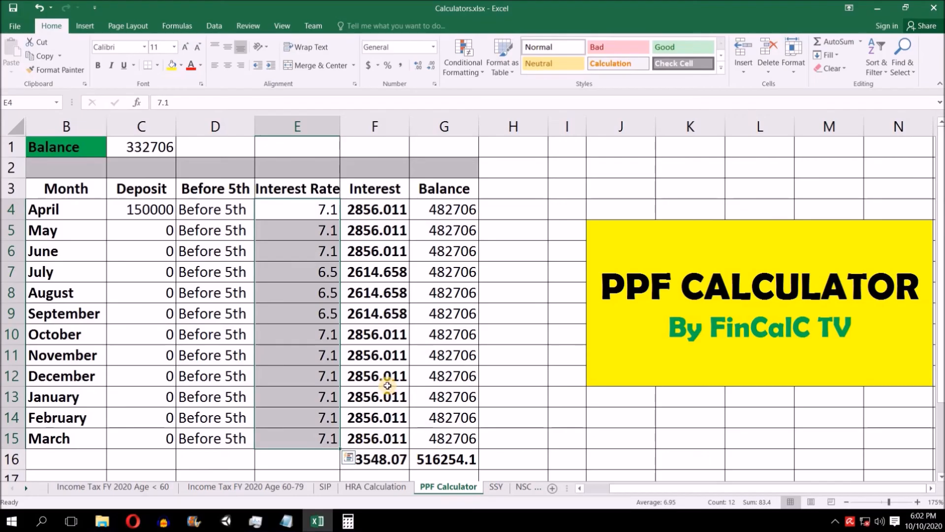
pyautogui.click(496, 486)
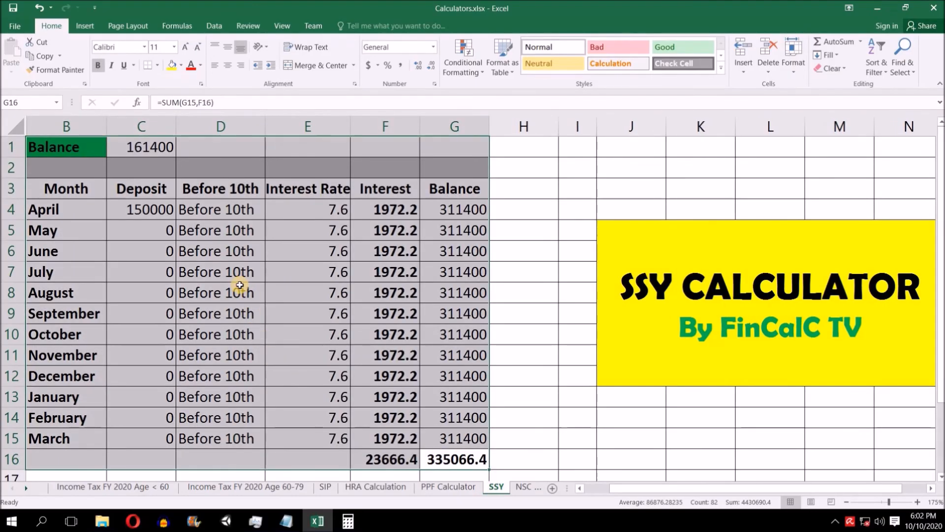
pyautogui.click(227, 212)
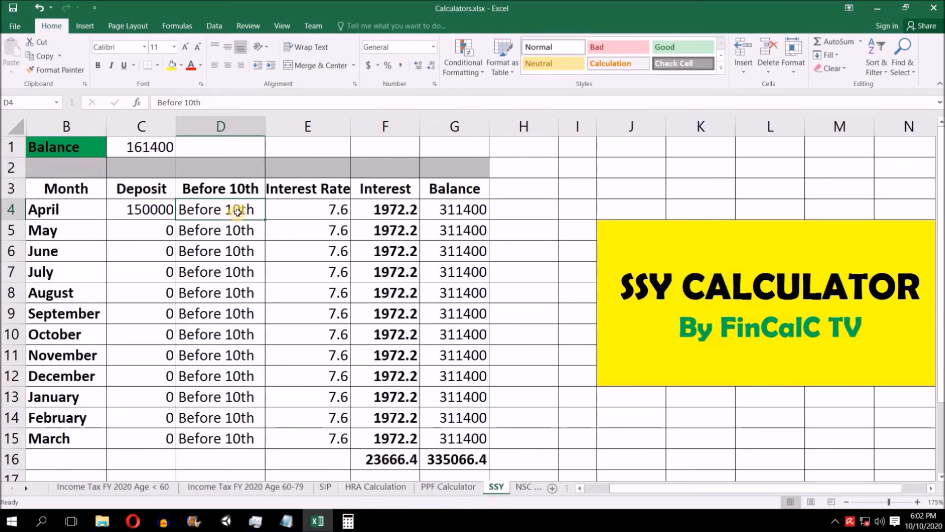
pyautogui.click(439, 487)
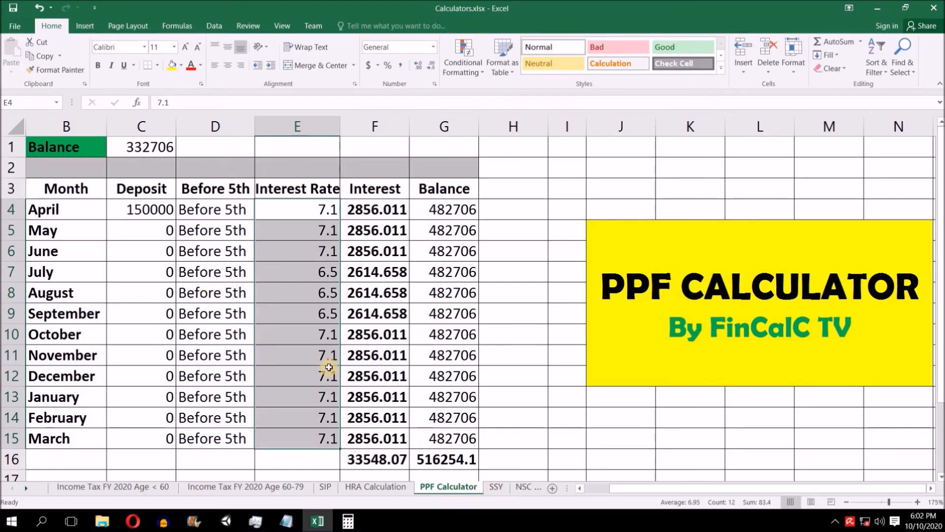
pyautogui.click(496, 487)
pyautogui.moveTo(228, 206)
pyautogui.mouseDown()
pyautogui.moveTo(227, 354)
pyautogui.moveTo(244, 419)
pyautogui.mouseUp()
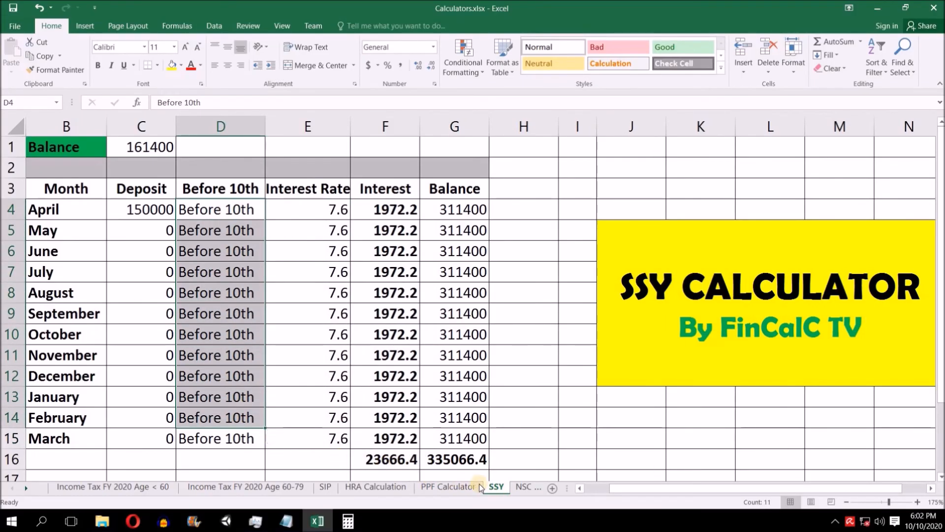
# - Open the NSC sheet to review its deposit, interest rate, monthly interest and balance columns
pyautogui.click(523, 487)
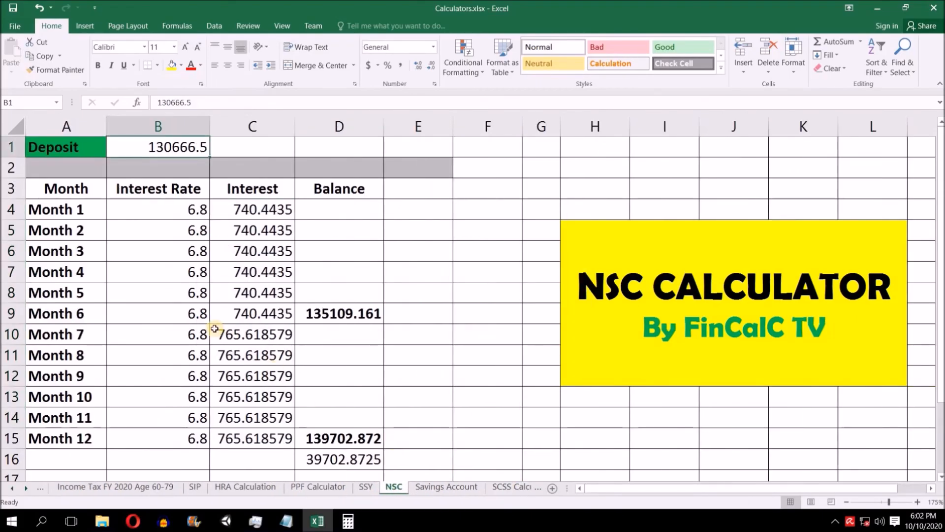